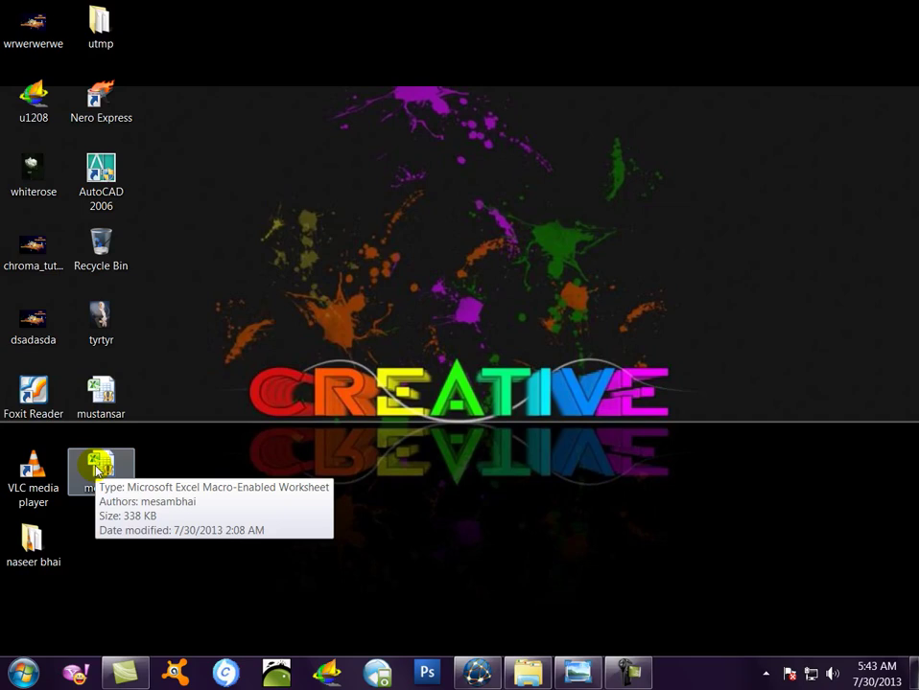
Step: Open the mesam workbook from the desktop and move its startup form aside
{"action": "double_click", "coordinate": [96, 470]}
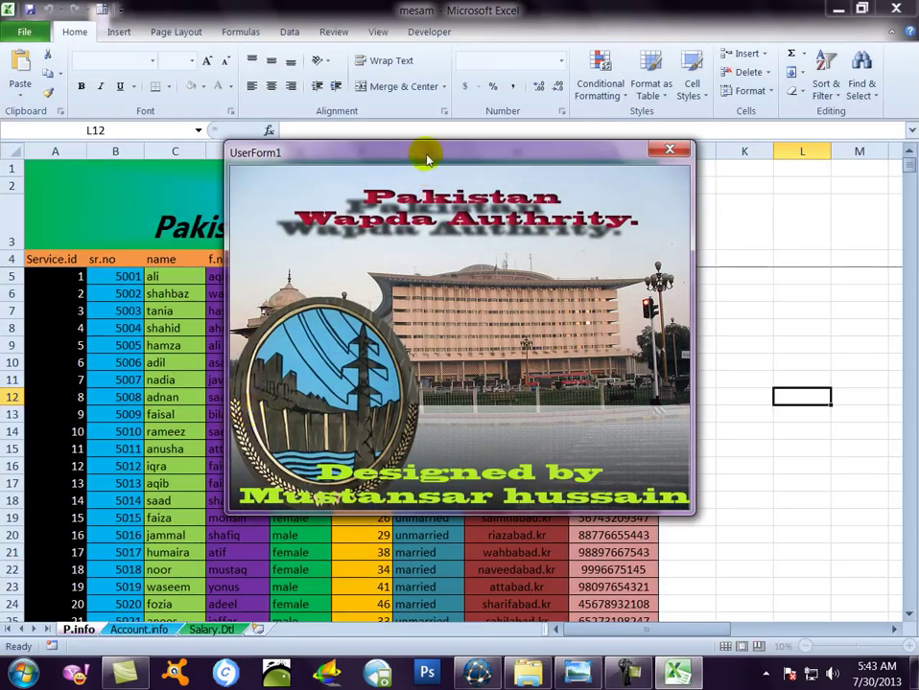
{"action": "left_click_drag", "start_coordinate": [427, 159], "coordinate": [355, 93]}
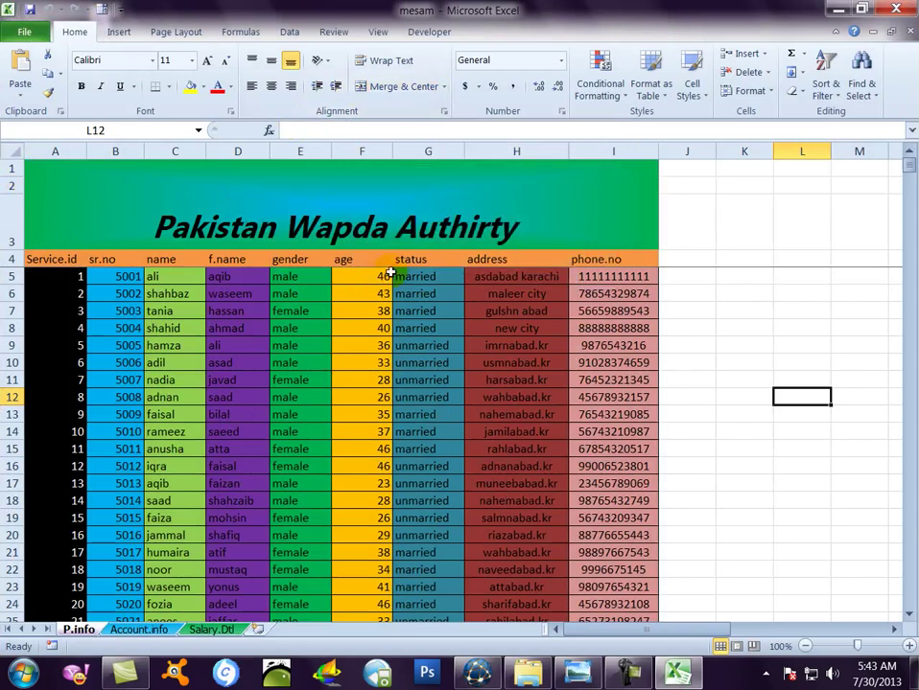
Step: Make sure the Developer tab is enabled in Excel's ribbon customization options, and display its commands
{"action": "left_click", "coordinate": [21, 33]}
{"action": "left_click", "coordinate": [33, 345]}
{"action": "mouse_move", "coordinate": [295, 16]}
{"action": "left_mouse_down"}
{"action": "mouse_move", "coordinate": [287, 51]}
{"action": "mouse_move", "coordinate": [282, 19]}
{"action": "left_mouse_up"}
{"action": "left_click", "coordinate": [93, 195]}
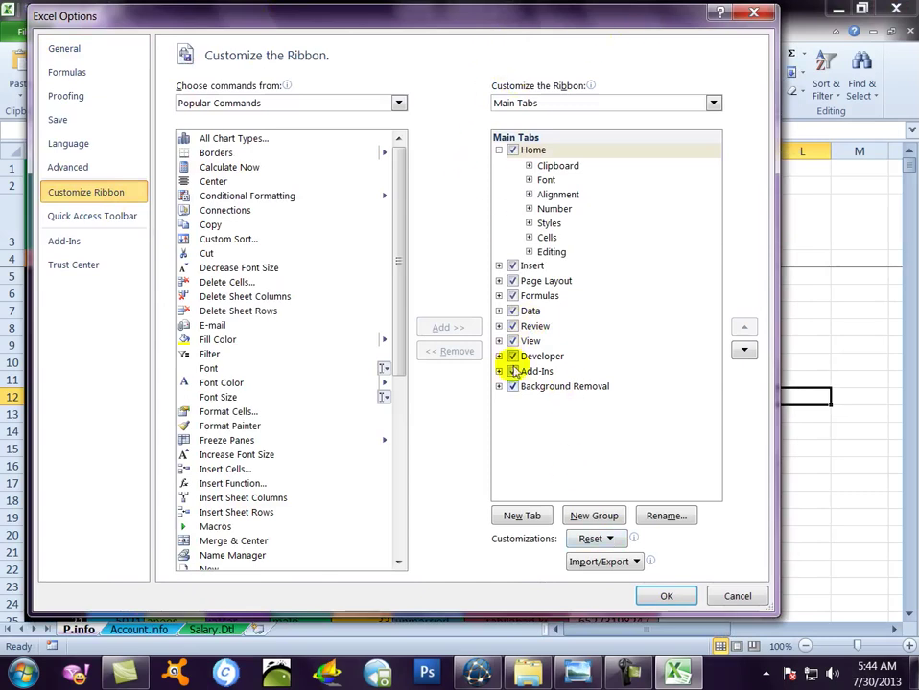
{"action": "left_click", "coordinate": [511, 357]}
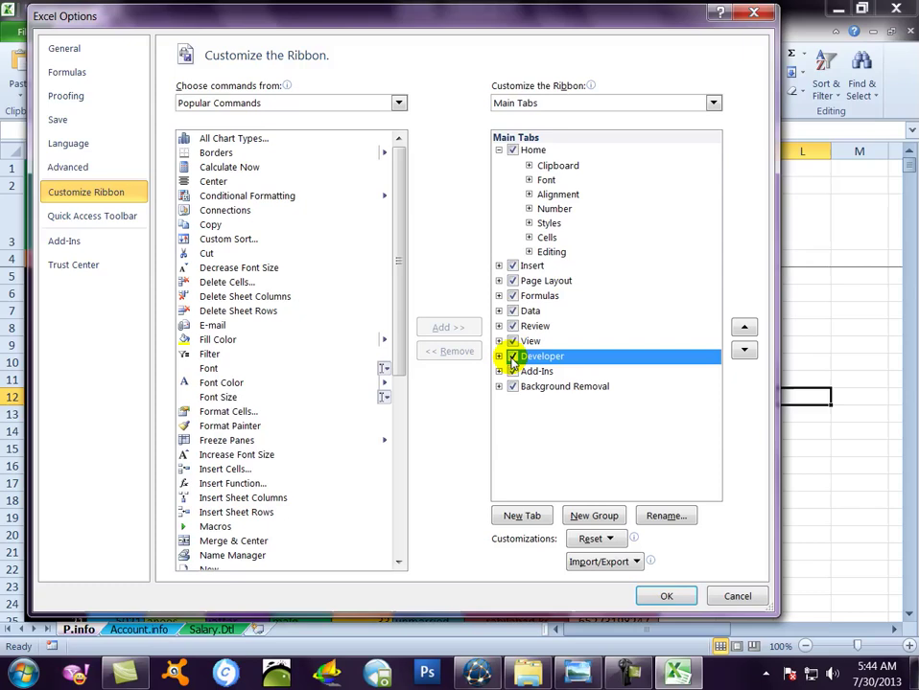
{"action": "left_click", "coordinate": [666, 596]}
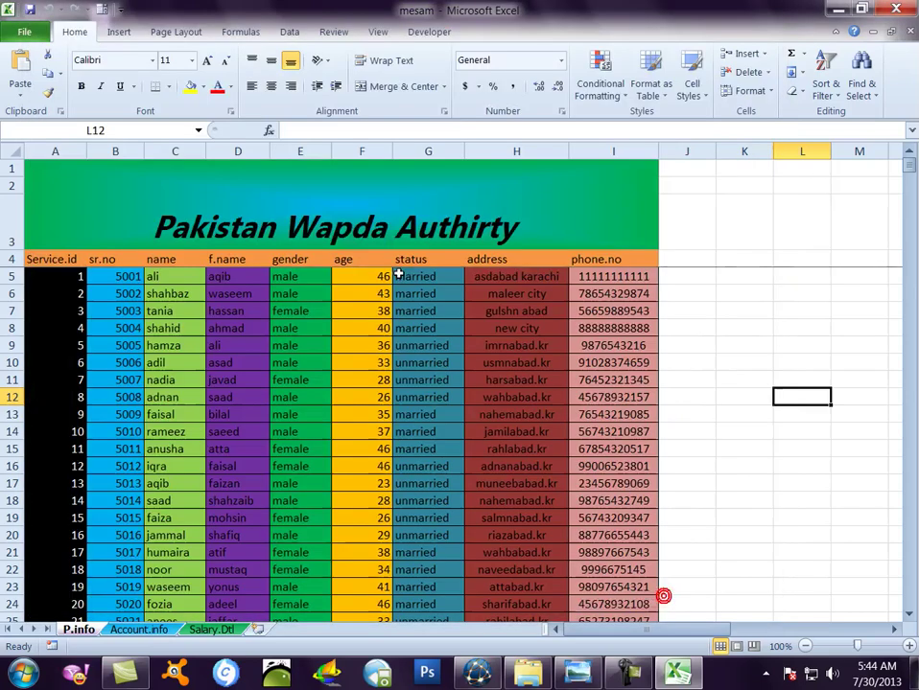
{"action": "left_click", "coordinate": [418, 33]}
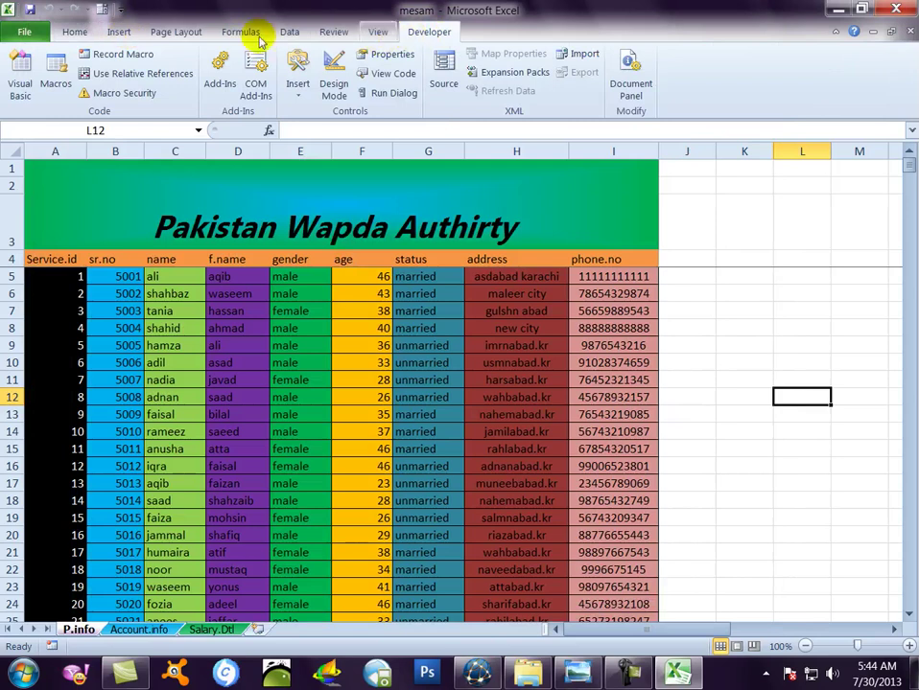
Step: Review the Developer entry among the main tabs in the ribbon customization options again
{"action": "left_click", "coordinate": [29, 31]}
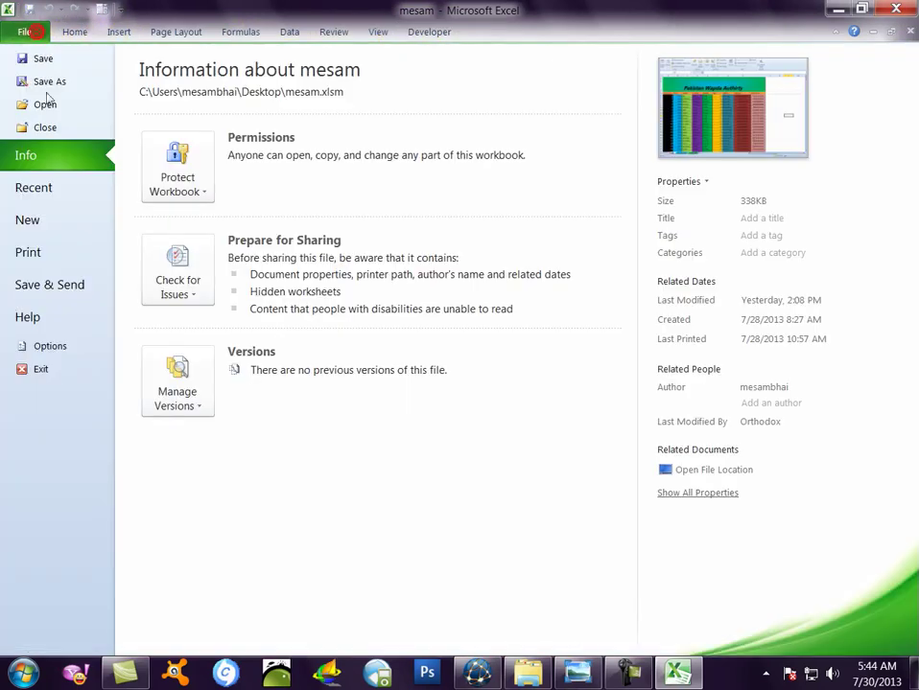
{"action": "left_click", "coordinate": [53, 347]}
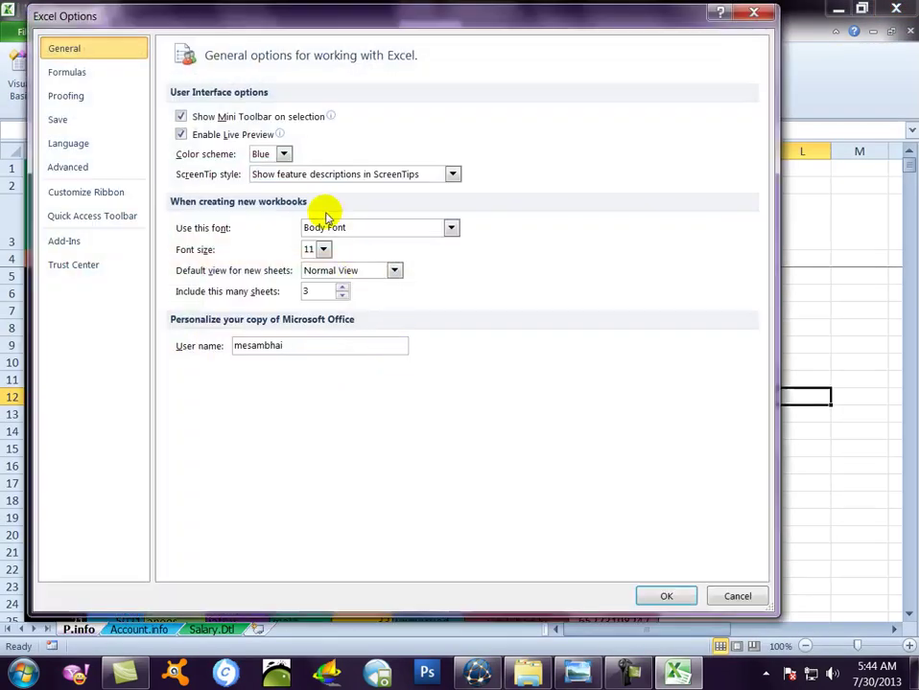
{"action": "left_click", "coordinate": [69, 194]}
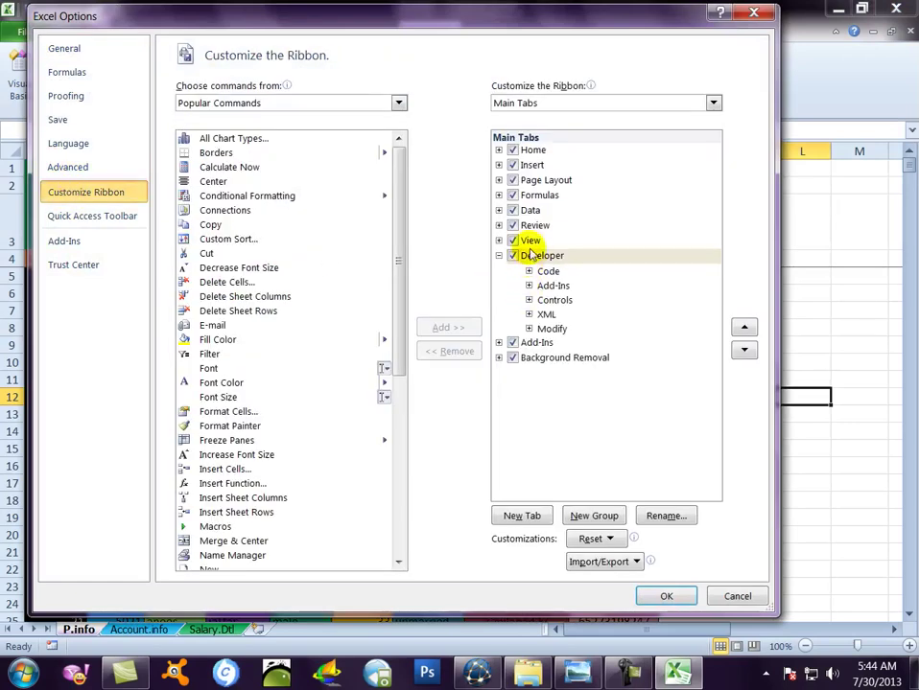
{"action": "left_click", "coordinate": [667, 596]}
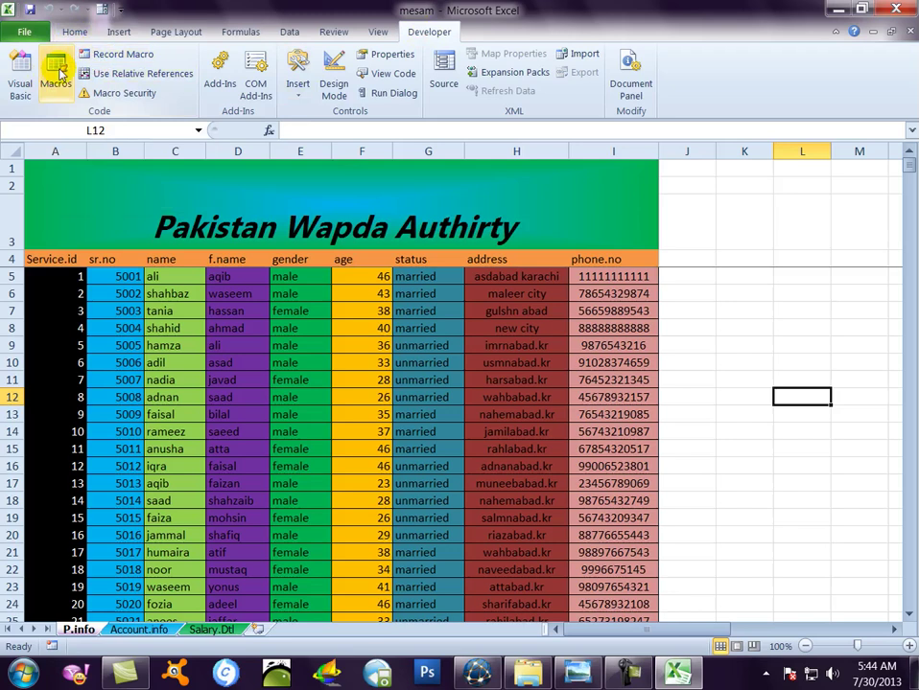
Step: Record a macro named pinfo for the P.info sheet, with shortcut Ctrl+k, stored in This Workbook
{"action": "left_click", "coordinate": [121, 54]}
{"action": "left_click_drag", "start_coordinate": [263, 89], "coordinate": [204, 77]}
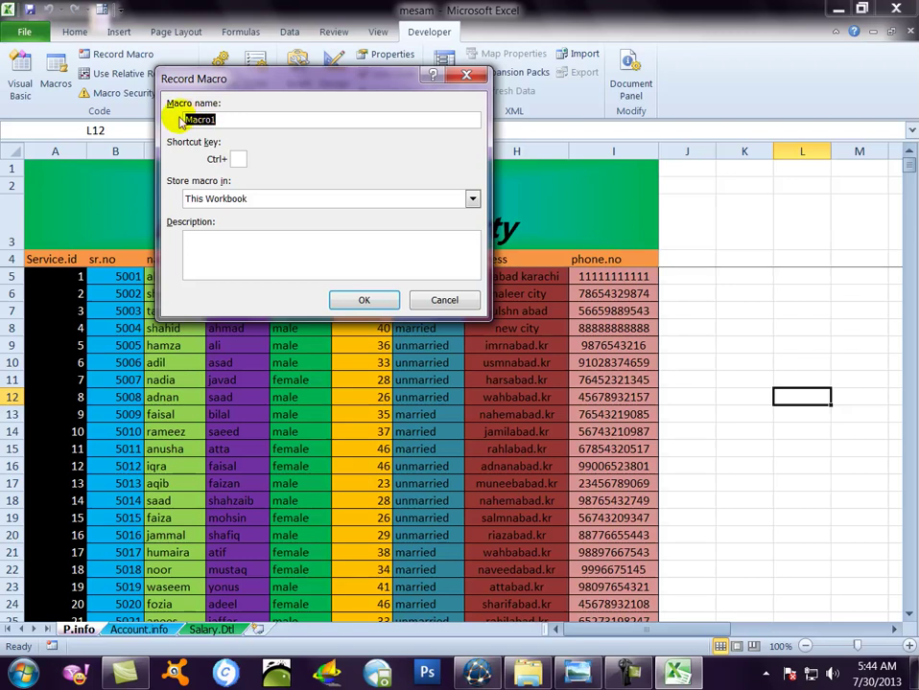
{"action": "key", "text": "BackSpace"}
{"action": "left_click_drag", "start_coordinate": [249, 82], "coordinate": [280, 43]}
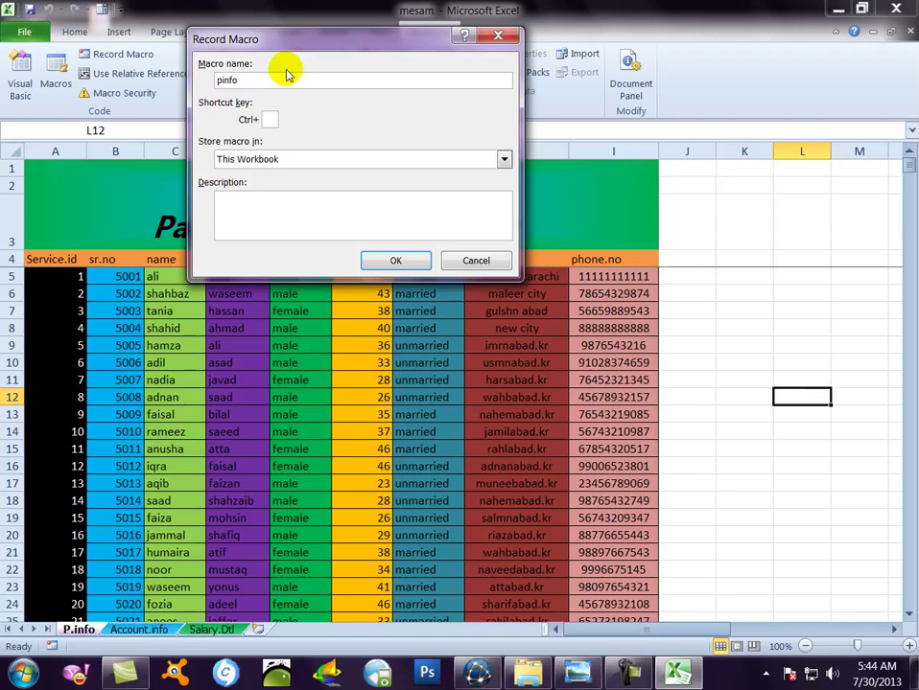
{"action": "left_click", "coordinate": [272, 119]}
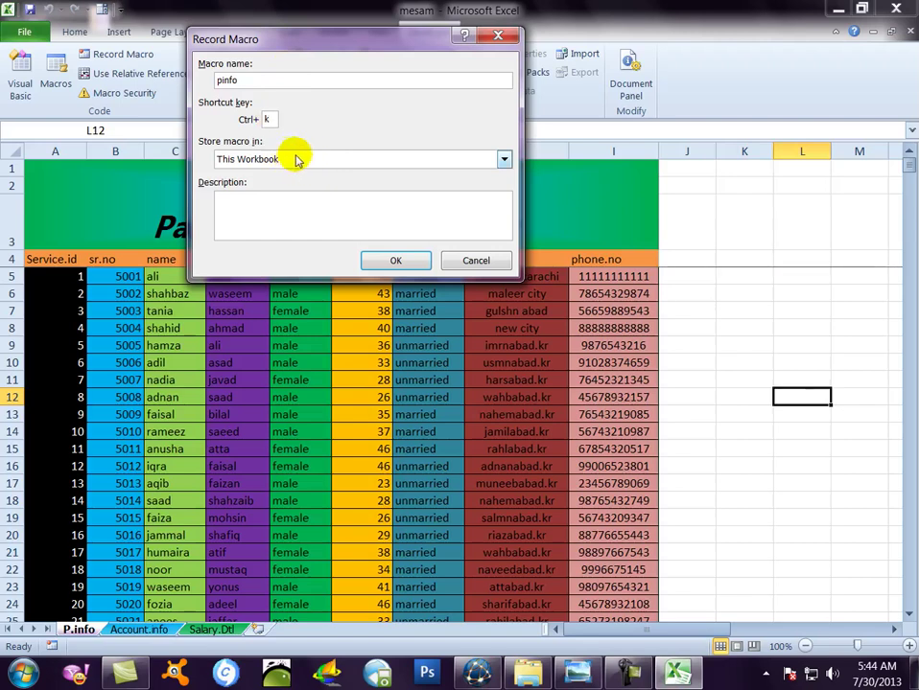
{"action": "left_click_drag", "start_coordinate": [235, 38], "coordinate": [220, 14]}
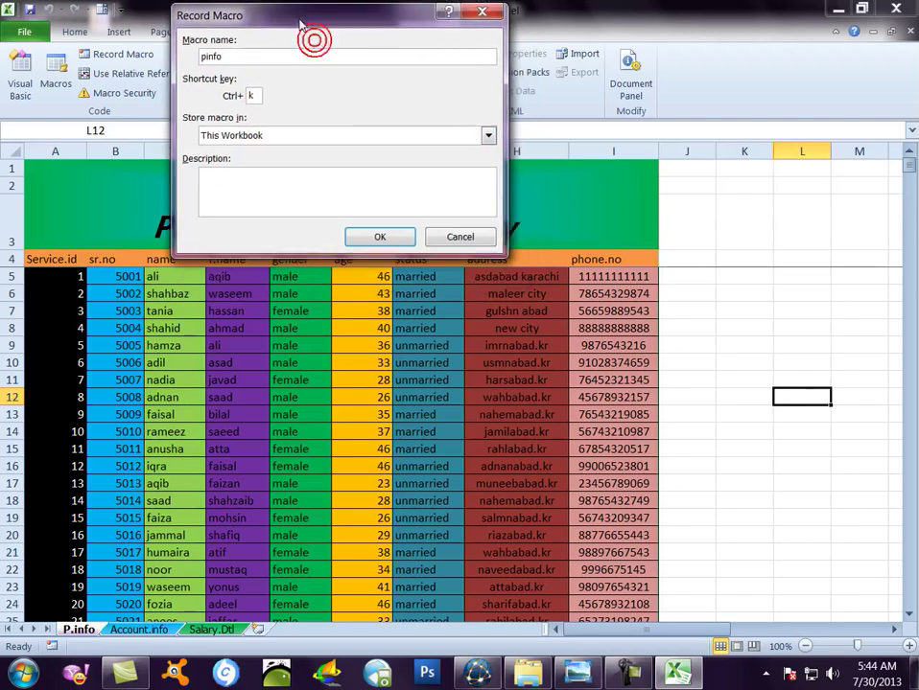
{"action": "left_click", "coordinate": [254, 187]}
{"action": "left_click", "coordinate": [380, 236]}
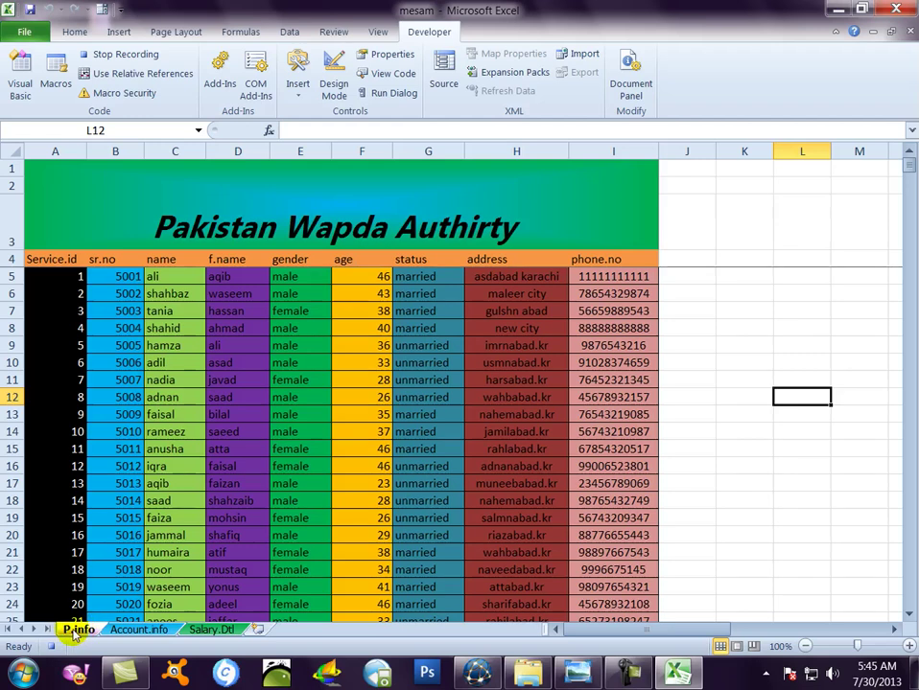
{"action": "left_click", "coordinate": [90, 56]}
{"action": "left_click", "coordinate": [92, 56]}
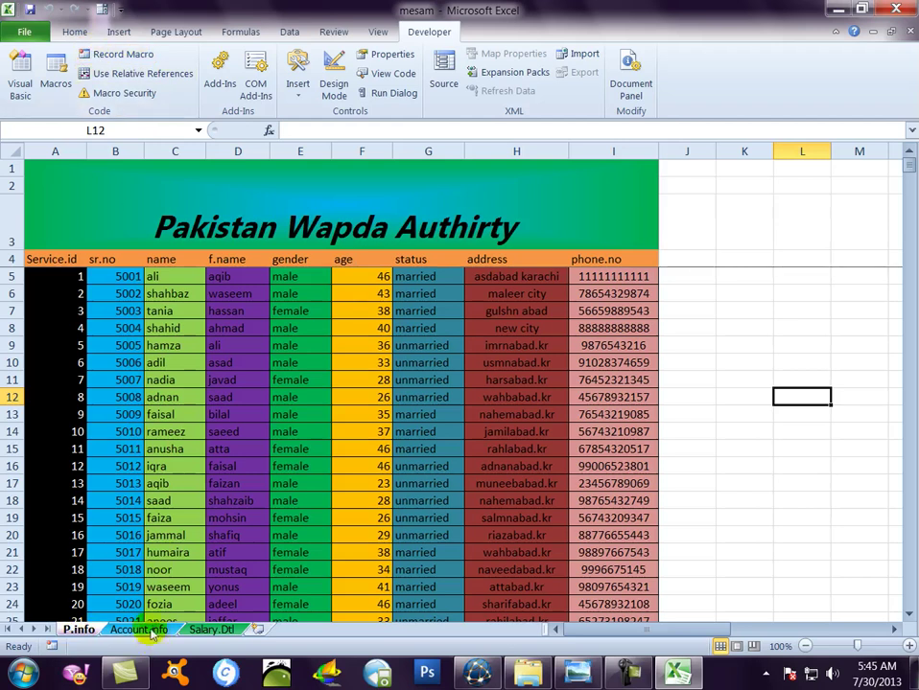
Step: Record a macro named account with shortcut Ctrl+l that switches to the Account.info sheet
{"action": "left_click", "coordinate": [108, 55]}
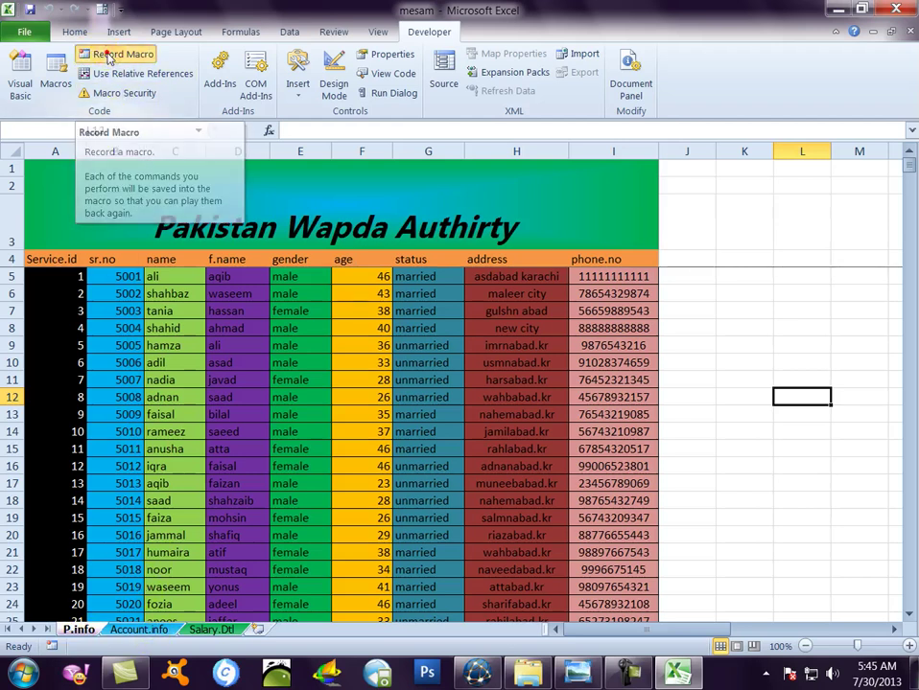
{"action": "left_click_drag", "start_coordinate": [239, 16], "coordinate": [219, 128]}
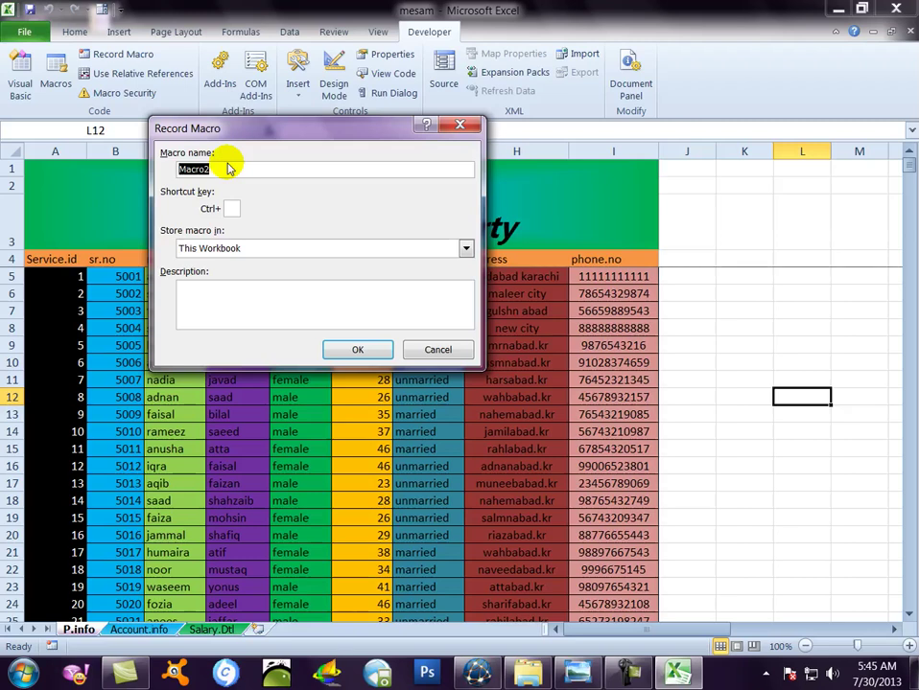
{"action": "key", "text": "BackSpace"}
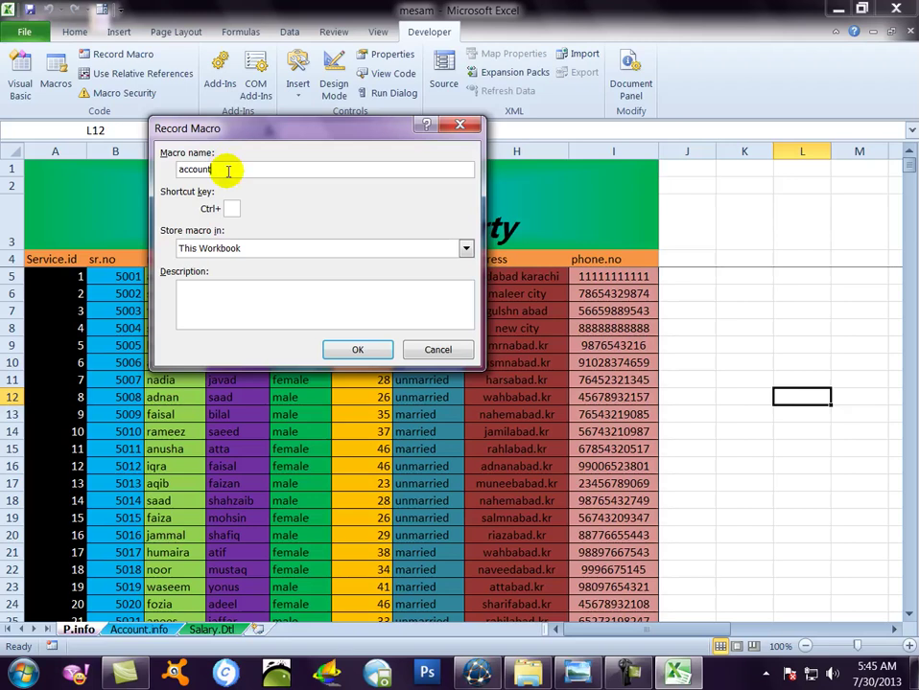
{"action": "left_click", "coordinate": [230, 207]}
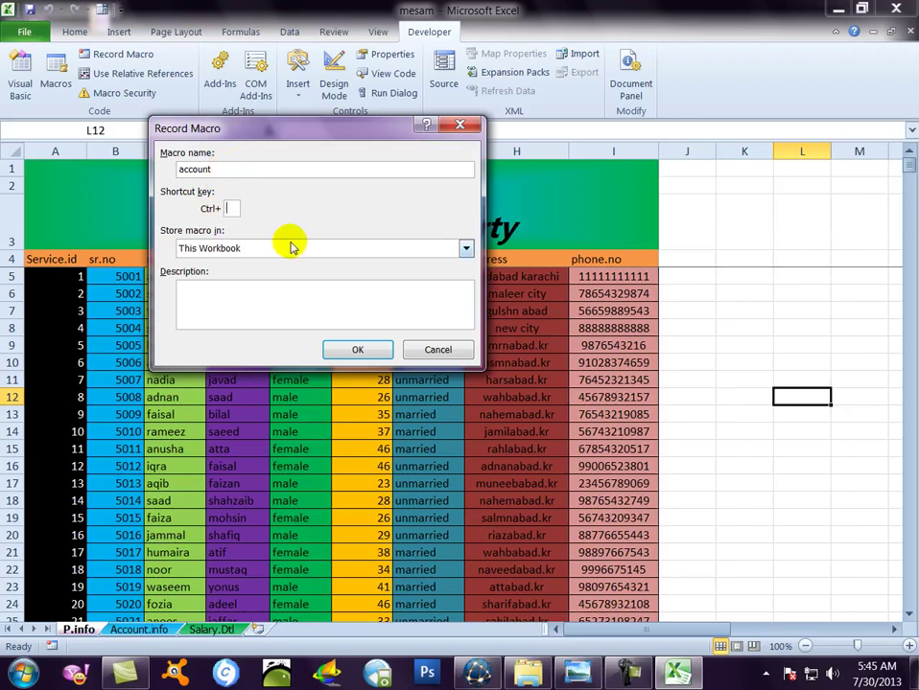
{"action": "type", "text": "l"}
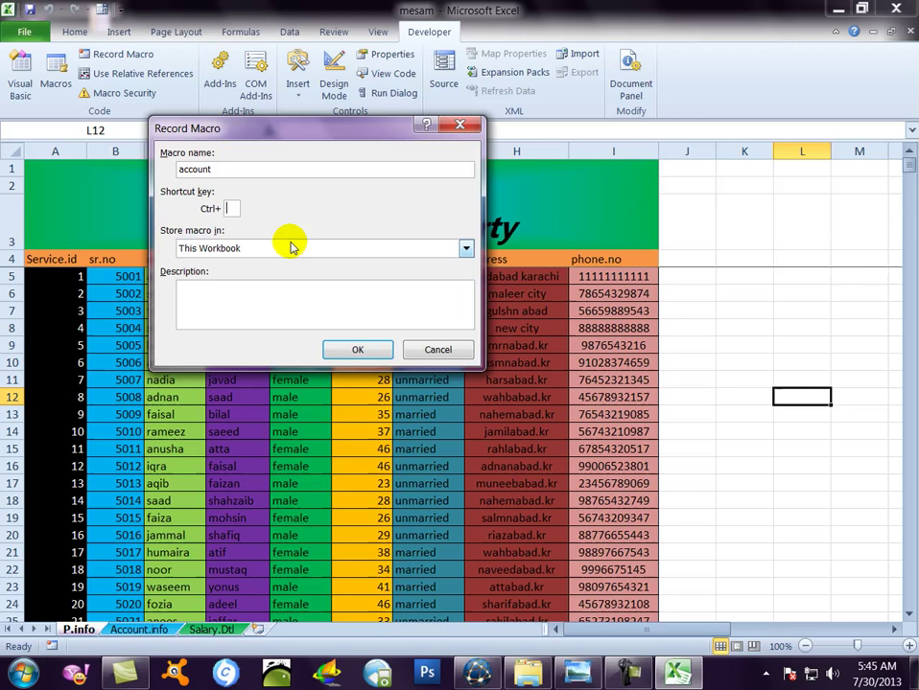
{"action": "left_click", "coordinate": [361, 350]}
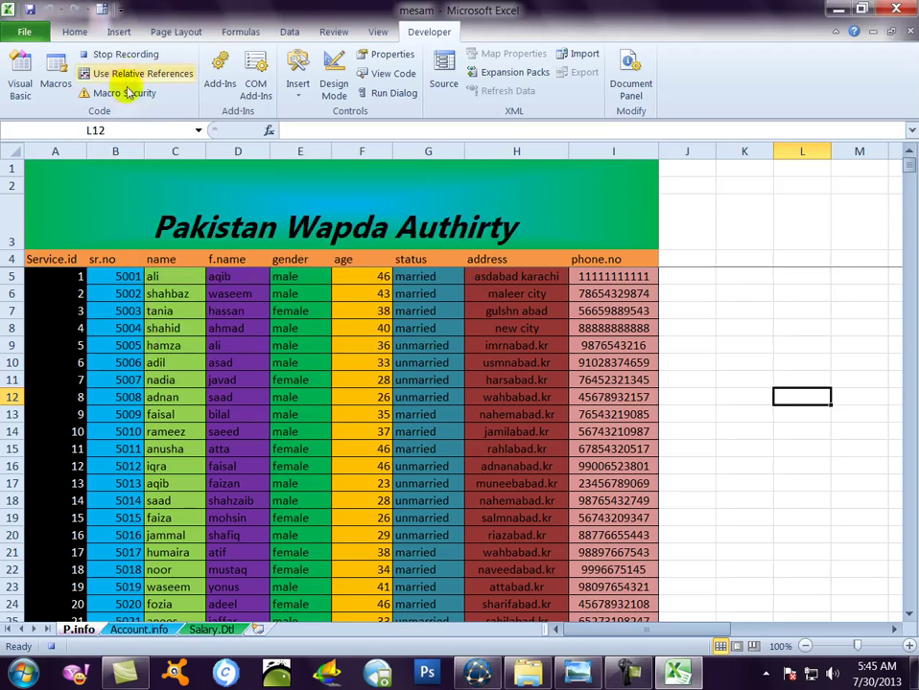
{"action": "left_click", "coordinate": [137, 629]}
{"action": "left_click", "coordinate": [124, 56]}
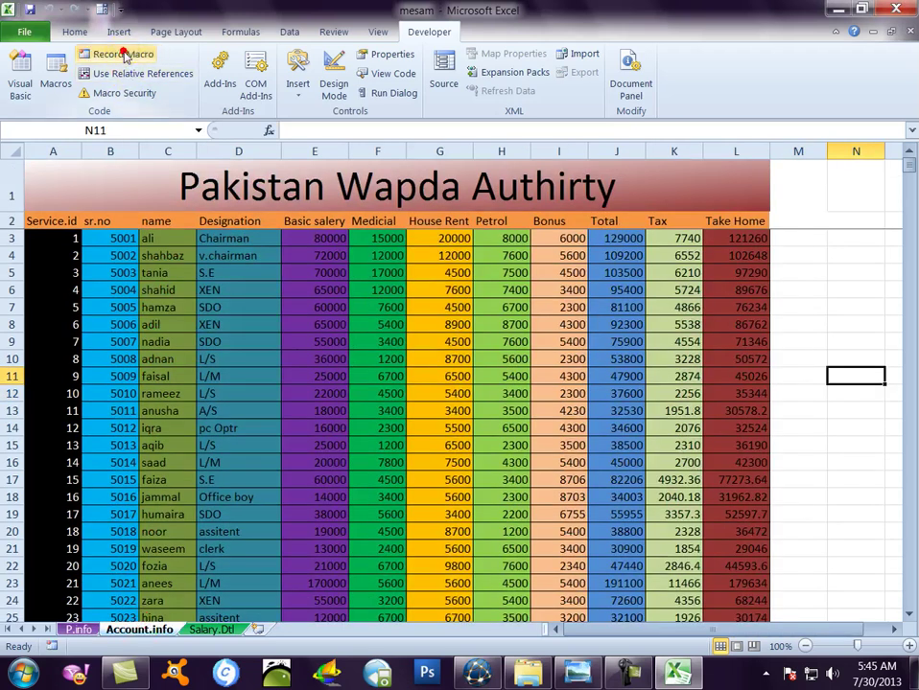
Step: Record a macro named Sdtl with shortcut Ctrl+j that switches to the Salary.Dtl sheet
{"action": "left_click", "coordinate": [123, 56]}
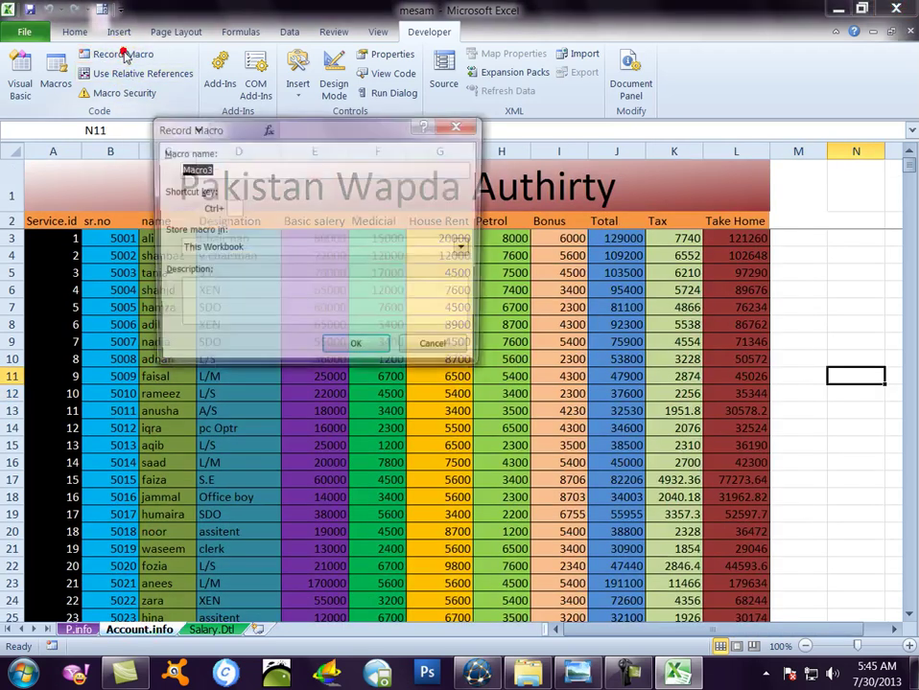
{"action": "left_click_drag", "start_coordinate": [239, 131], "coordinate": [215, 104]}
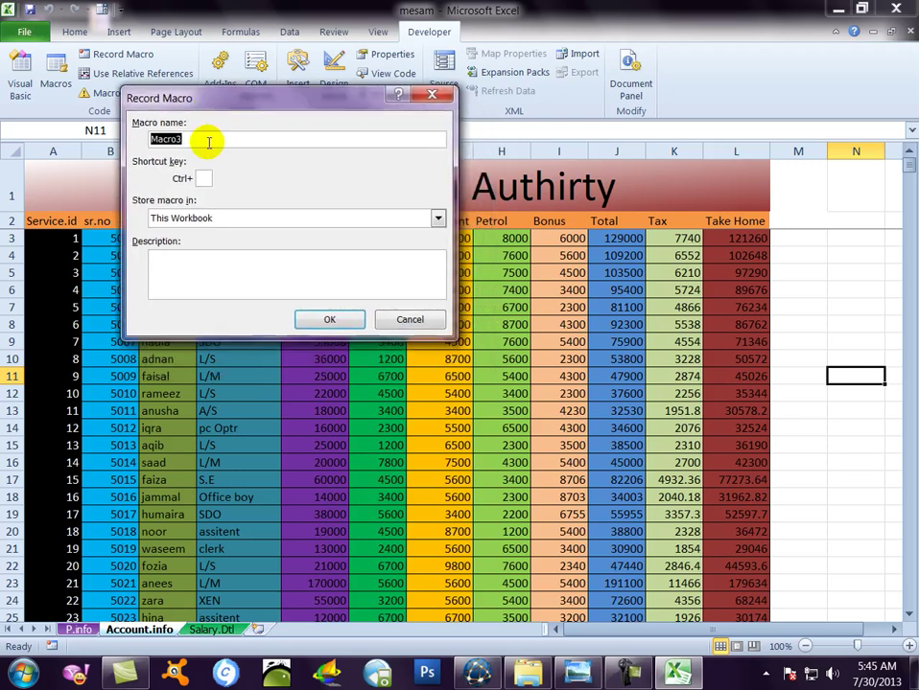
{"action": "key", "text": "BackSpace"}
{"action": "type", "text": "s"}
{"action": "type", "text": "Sdtl"}
{"action": "left_click", "coordinate": [202, 177]}
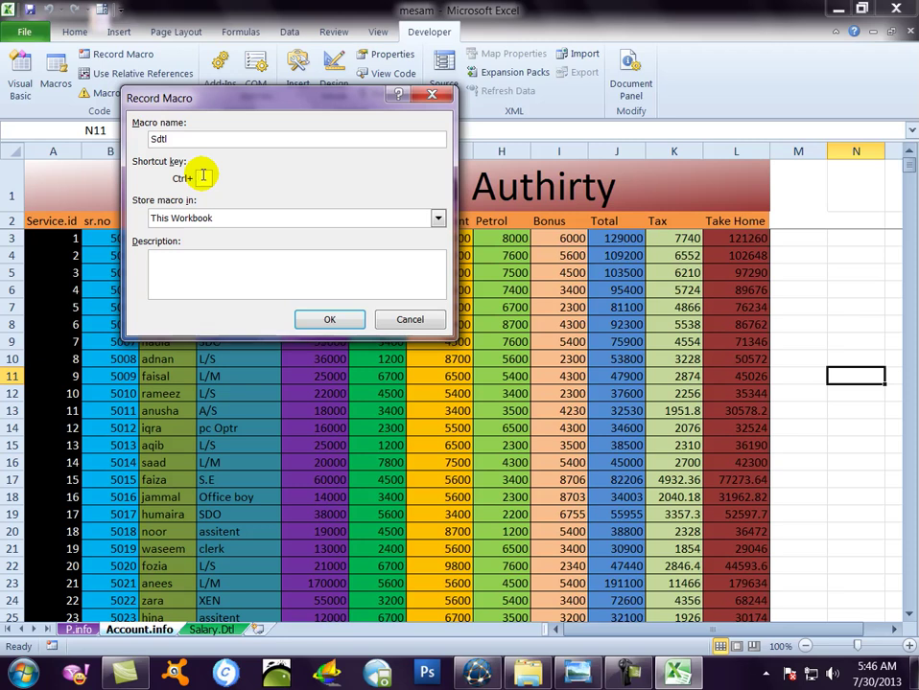
{"action": "type", "text": "j"}
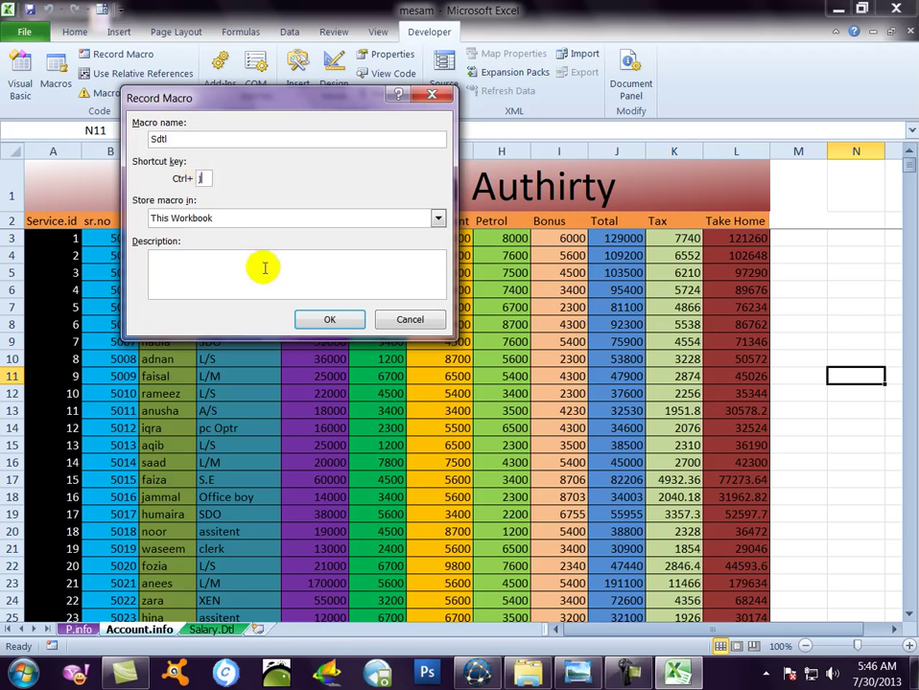
{"action": "left_click", "coordinate": [326, 319]}
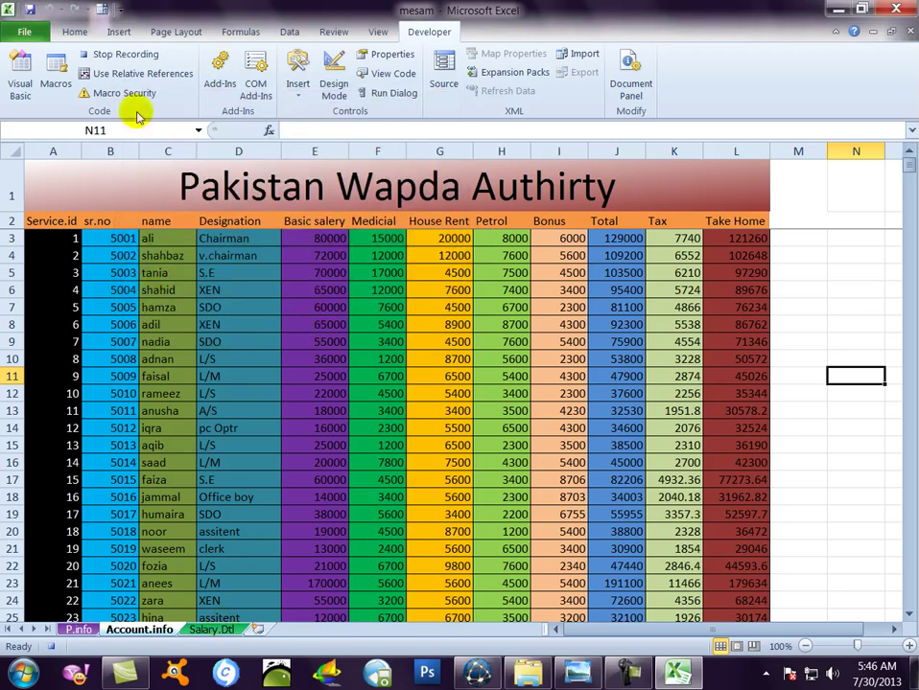
{"action": "left_click", "coordinate": [209, 632]}
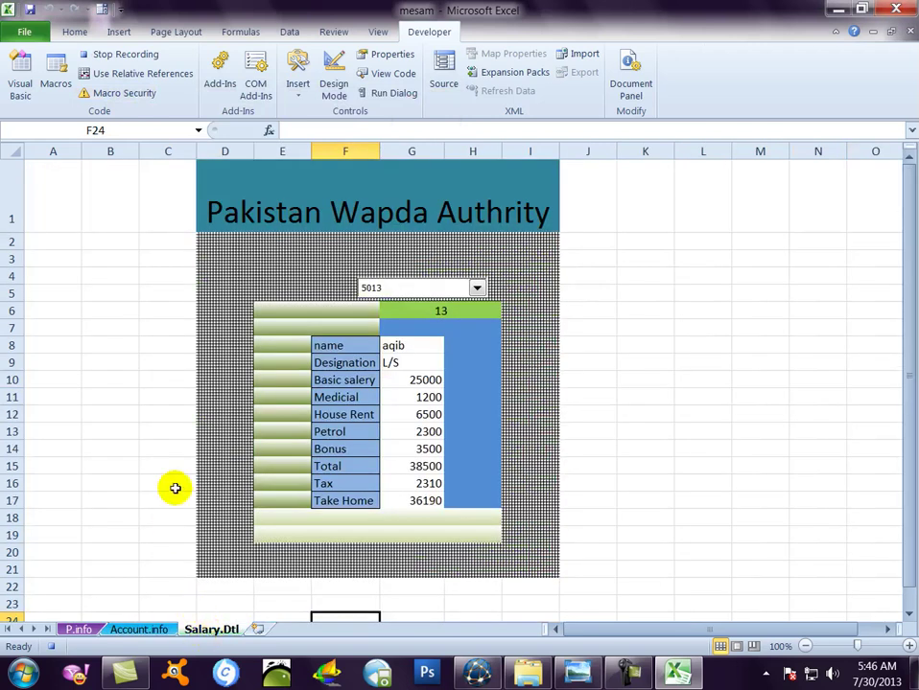
{"action": "left_click", "coordinate": [146, 55]}
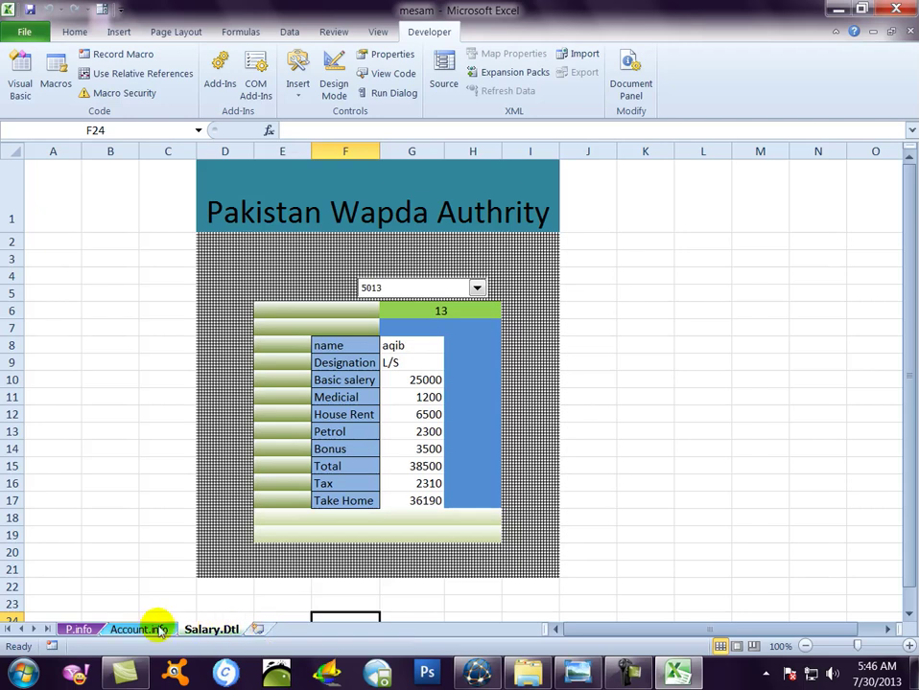
Step: Return to P.info and test switching through Account.info and Salary.Dtl, ending back on the P.info sheet
{"action": "left_click", "coordinate": [130, 630]}
{"action": "left_click", "coordinate": [84, 630]}
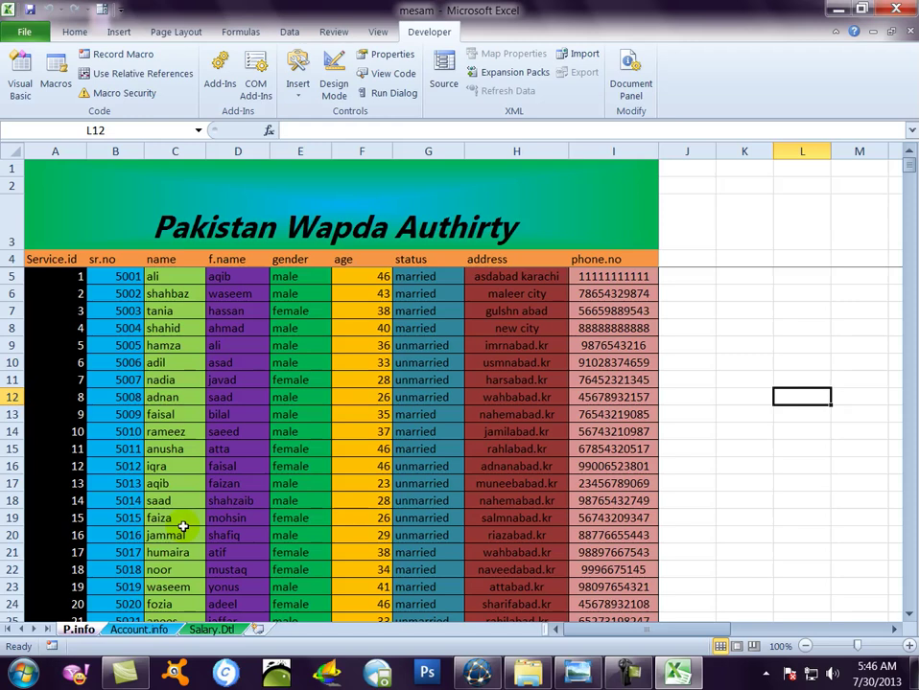
{"action": "key", "text": "ctrl+Page_Down"}
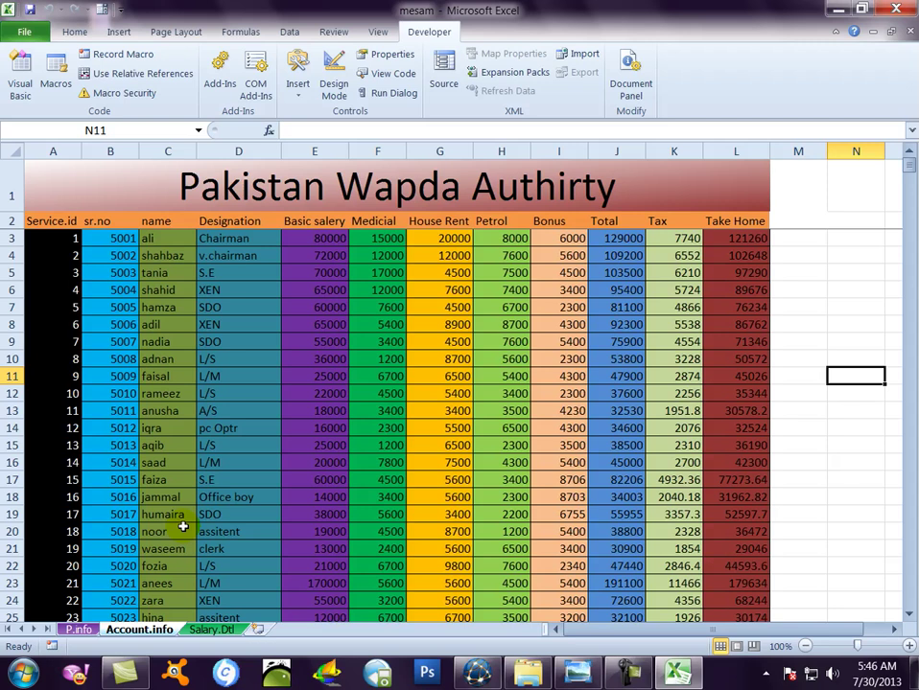
{"action": "key", "text": "ctrl+Page_Down"}
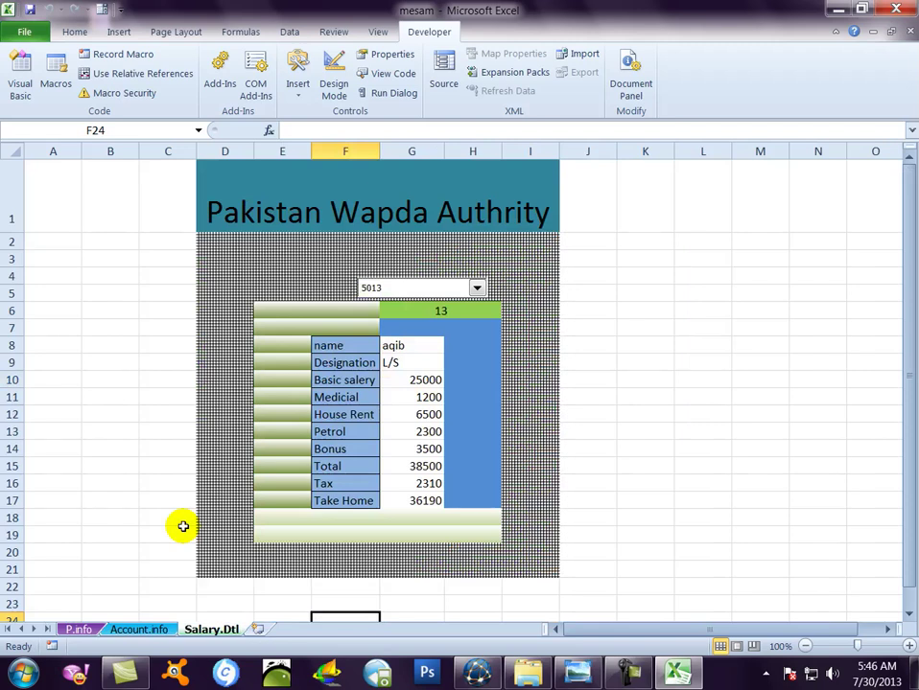
{"action": "key", "text": "ctrl+Page_Up"}
{"action": "key", "text": "ctrl+Page_Up"}
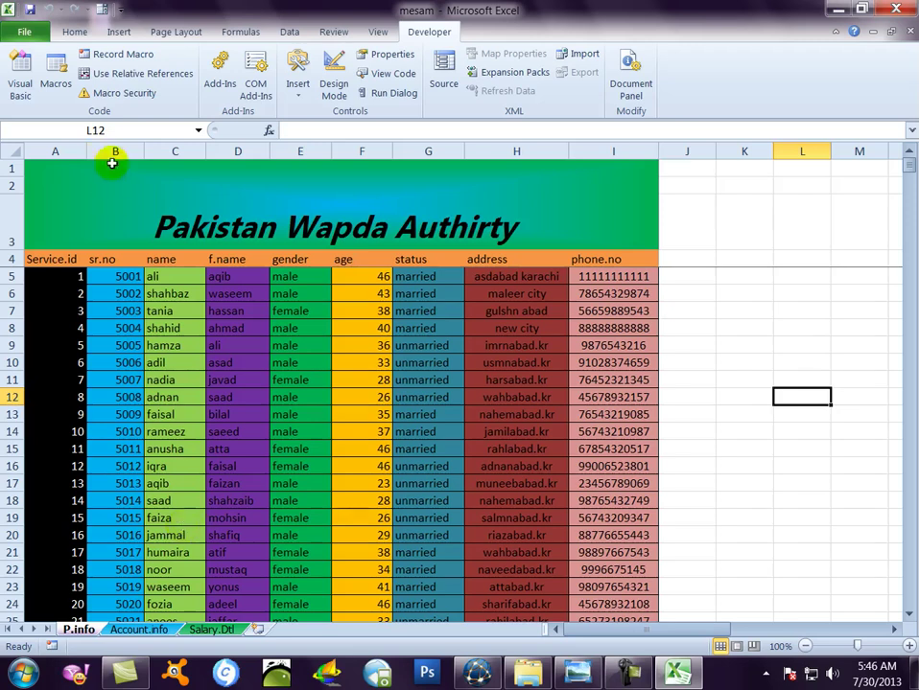
Step: Insert a blank row above the title banner on P.info and make it much taller
{"action": "right_click", "coordinate": [17, 177]}
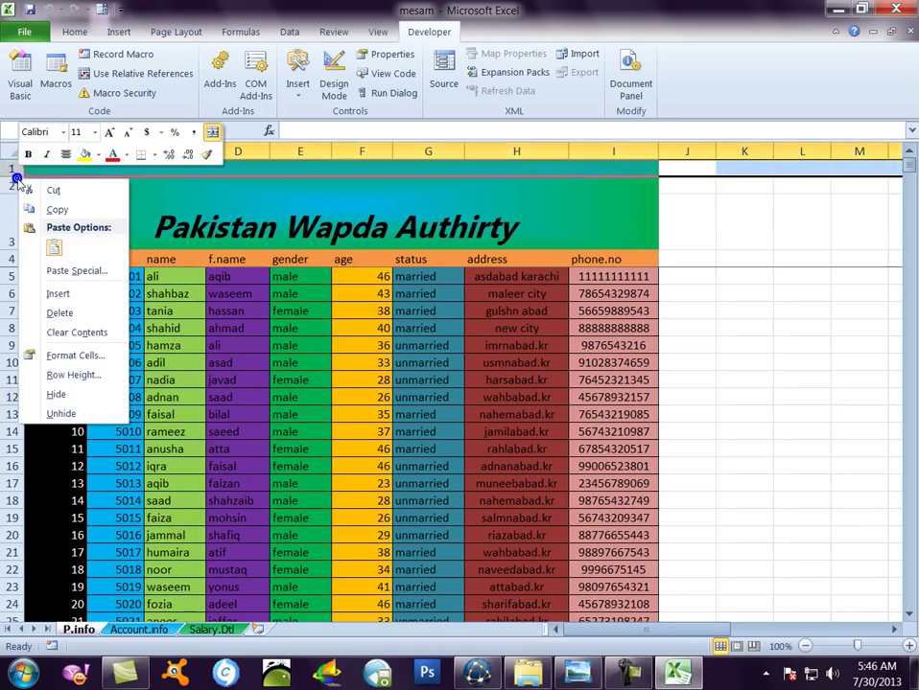
{"action": "left_click", "coordinate": [40, 292]}
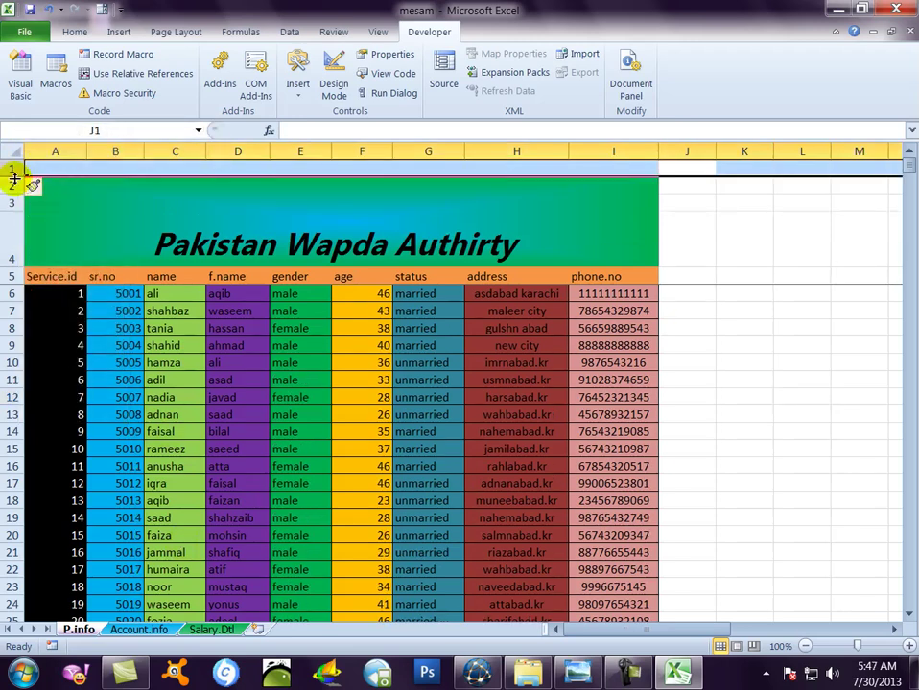
{"action": "left_click_drag", "start_coordinate": [14, 177], "coordinate": [15, 277]}
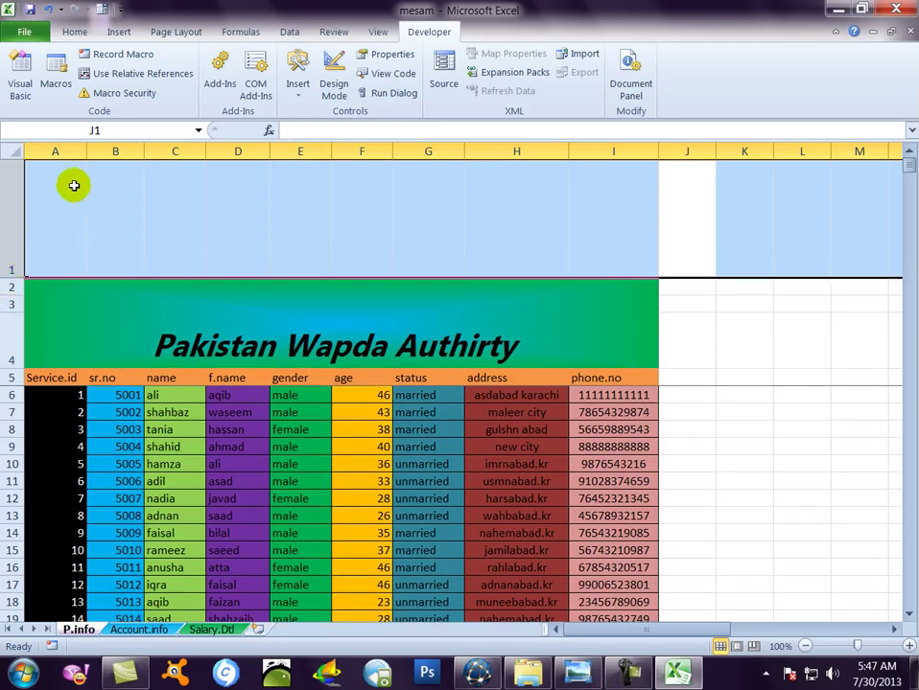
{"action": "left_click", "coordinate": [72, 186]}
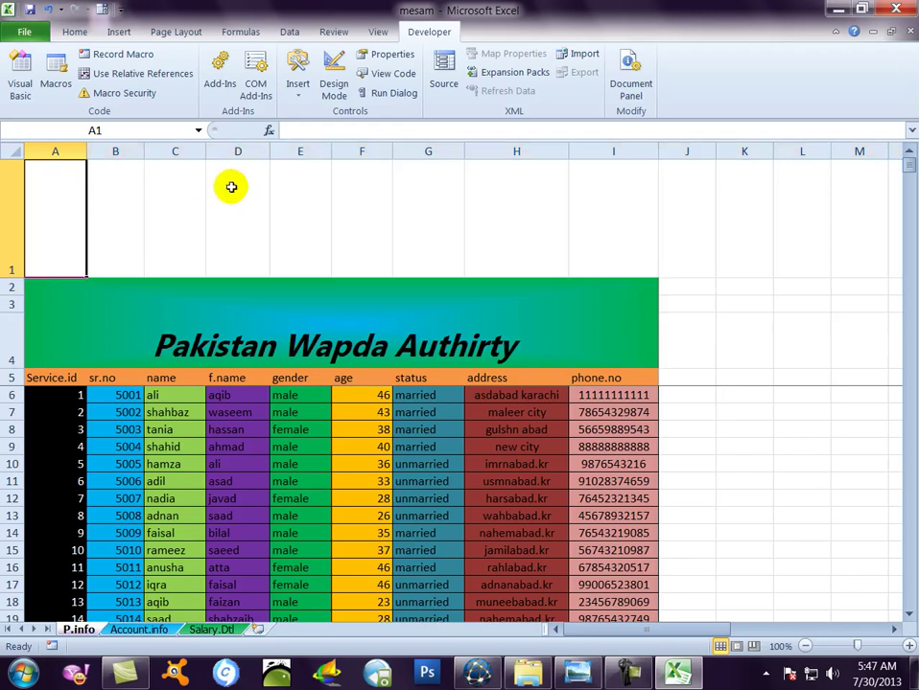
Step: Move the Windows color scheme prompt out of the way and select cell B1
{"action": "left_click", "coordinate": [180, 199]}
{"action": "left_click", "coordinate": [129, 199]}
{"action": "left_click", "coordinate": [219, 203]}
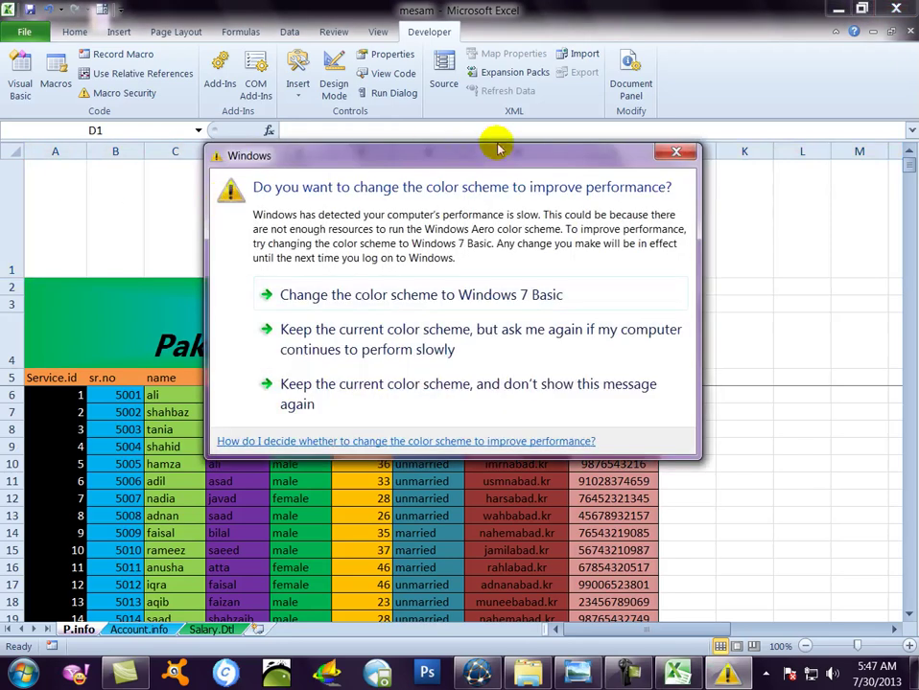
{"action": "left_click_drag", "start_coordinate": [515, 153], "coordinate": [493, 676]}
{"action": "left_click", "coordinate": [156, 205]}
{"action": "left_click", "coordinate": [115, 197]}
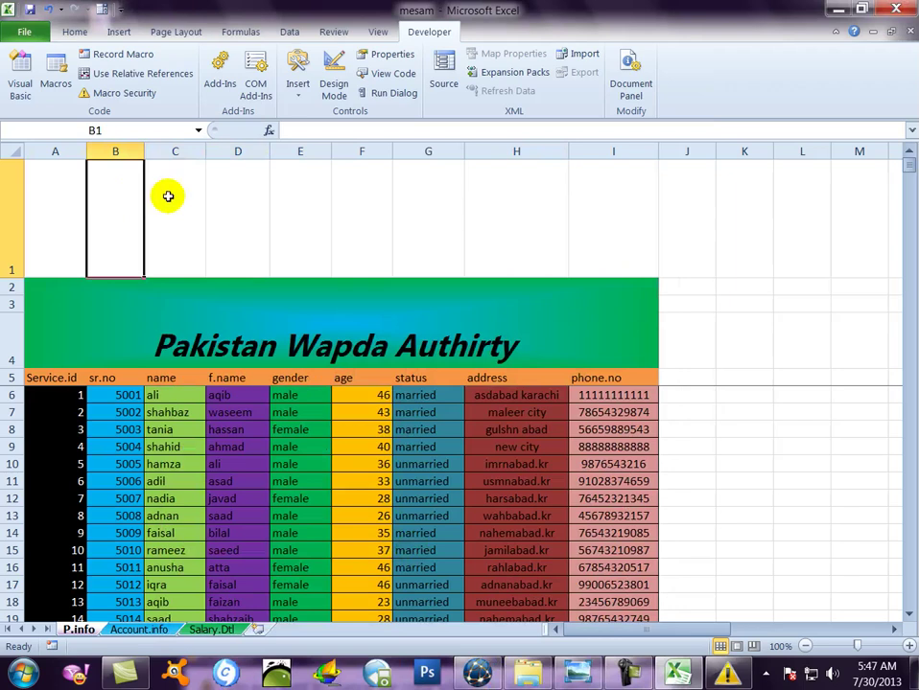
Step: Draw a form control button in cell B1 and assign the pinfo macro to it
{"action": "left_click", "coordinate": [297, 86]}
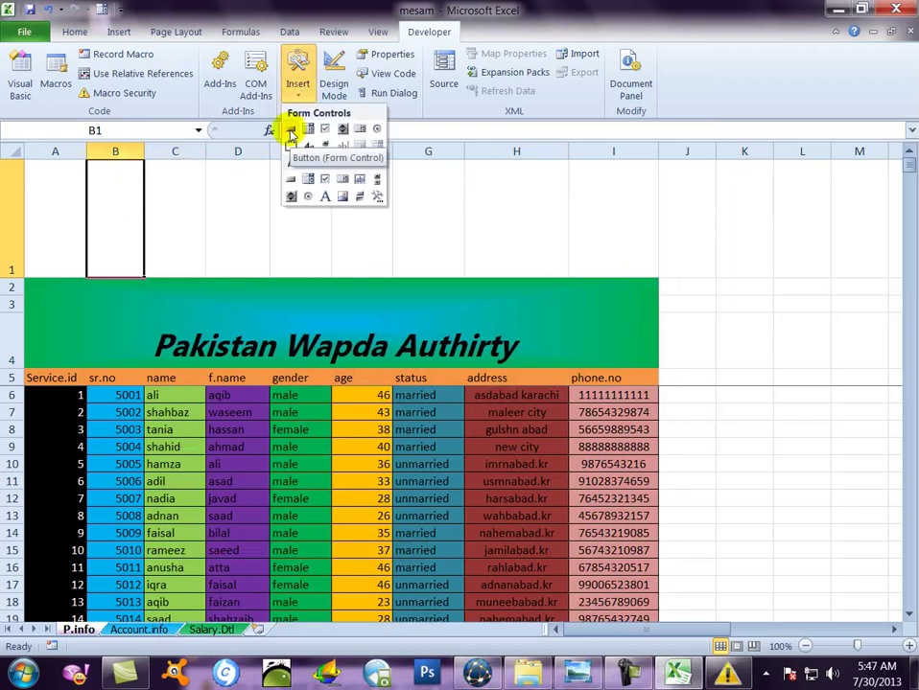
{"action": "left_click", "coordinate": [290, 130]}
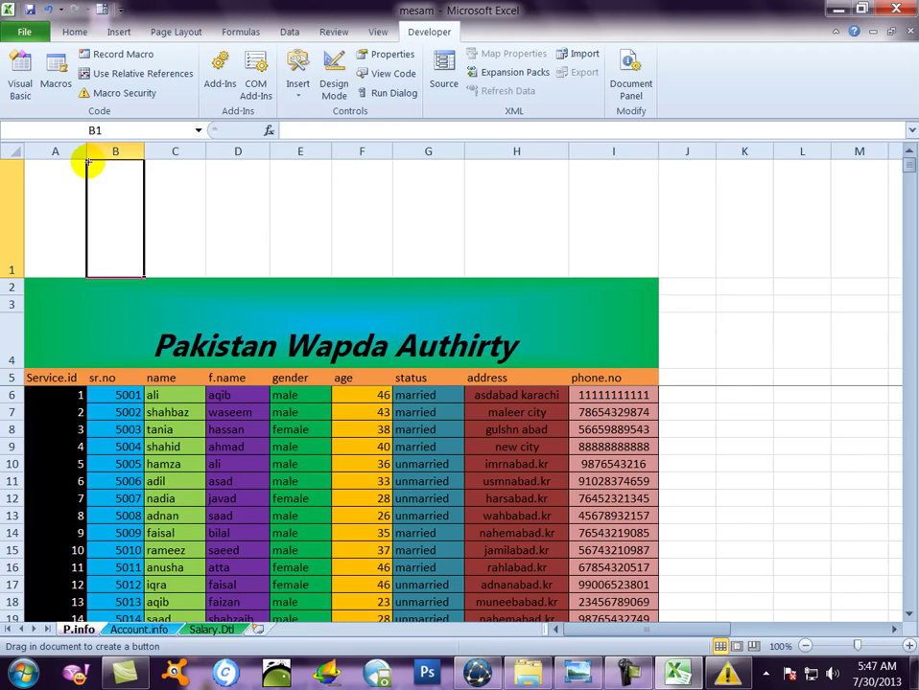
{"action": "left_click", "coordinate": [298, 79]}
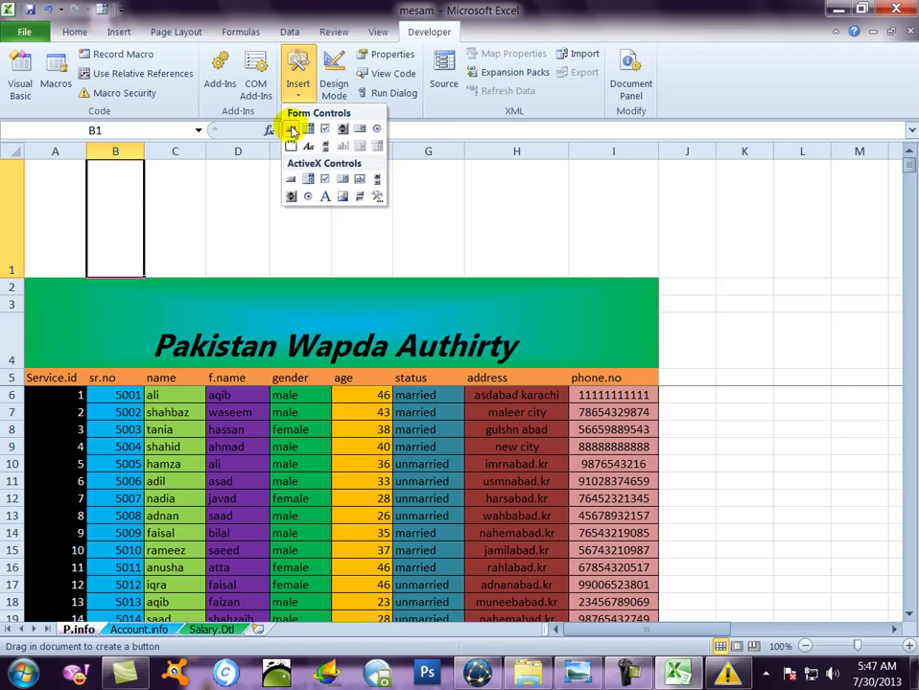
{"action": "left_click", "coordinate": [292, 131]}
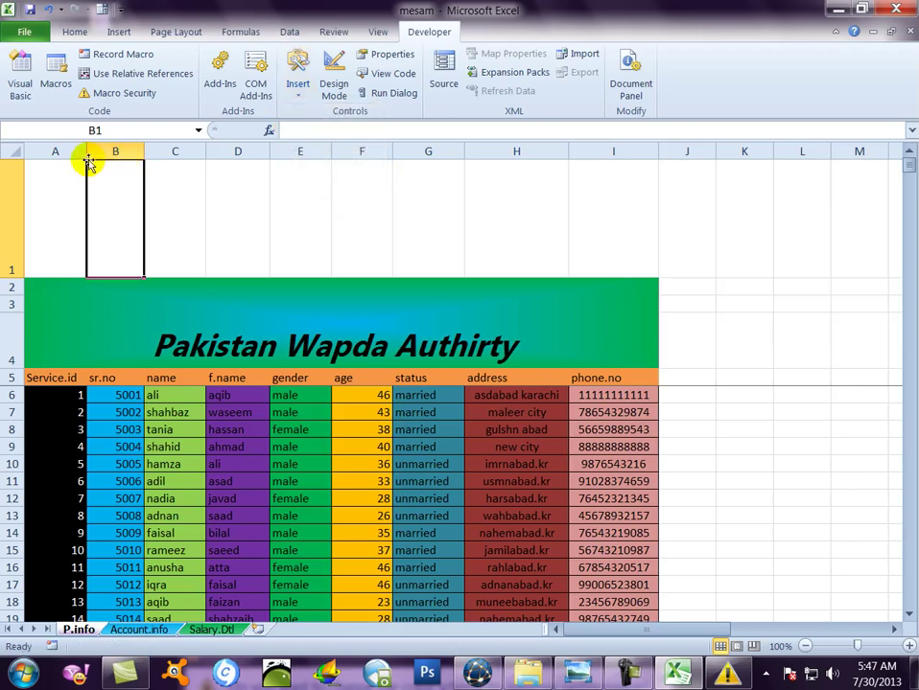
{"action": "left_click", "coordinate": [298, 84]}
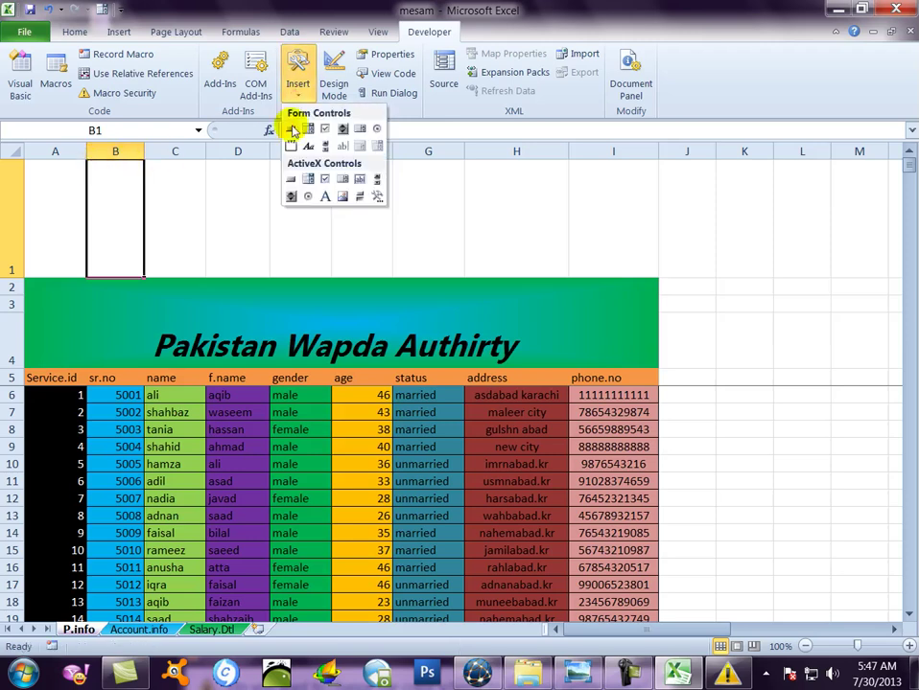
{"action": "left_click", "coordinate": [291, 130]}
{"action": "left_click_drag", "start_coordinate": [89, 165], "coordinate": [140, 233]}
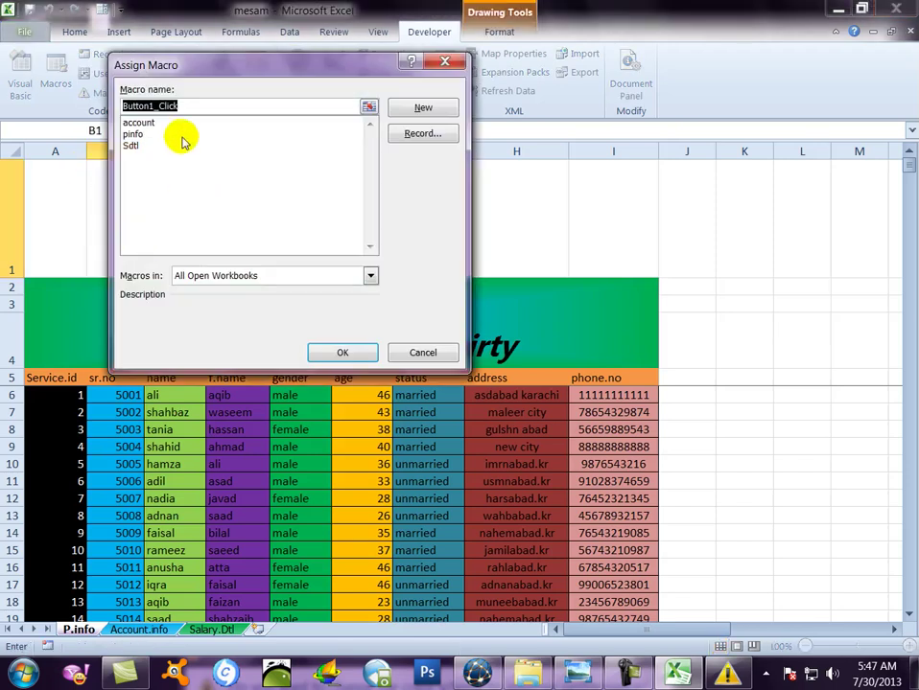
{"action": "left_click_drag", "start_coordinate": [240, 68], "coordinate": [406, 123]}
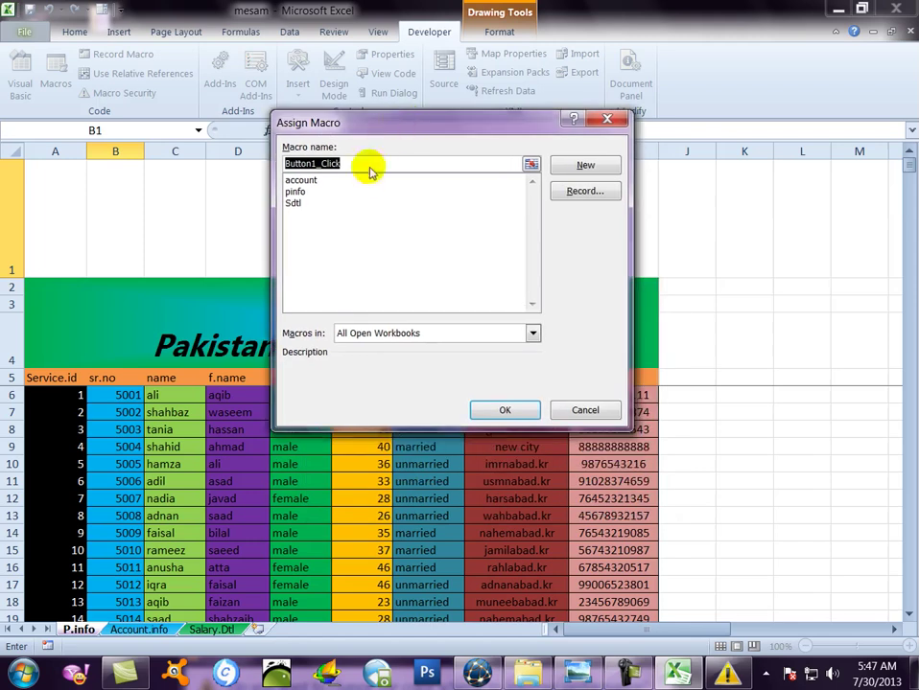
{"action": "left_click", "coordinate": [296, 192]}
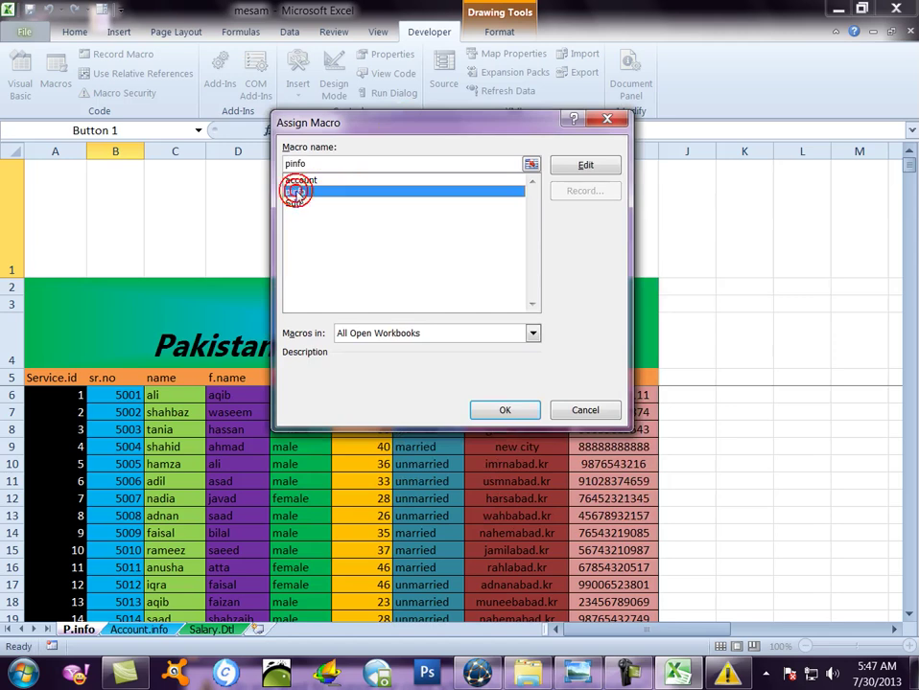
{"action": "left_click", "coordinate": [506, 410]}
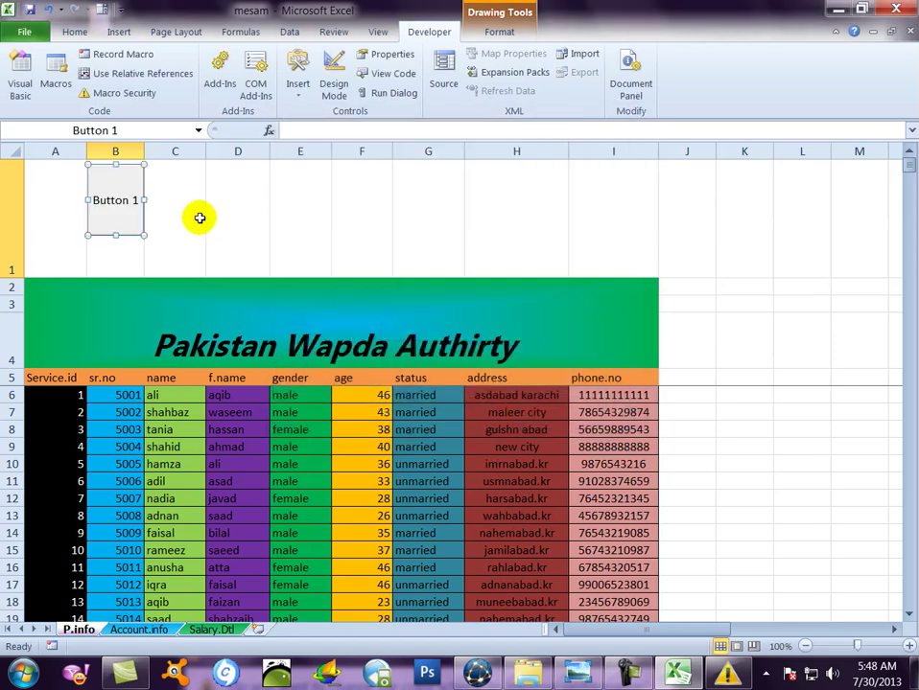
Step: Deselect the new button and run it once to test its macro
{"action": "left_click", "coordinate": [171, 208]}
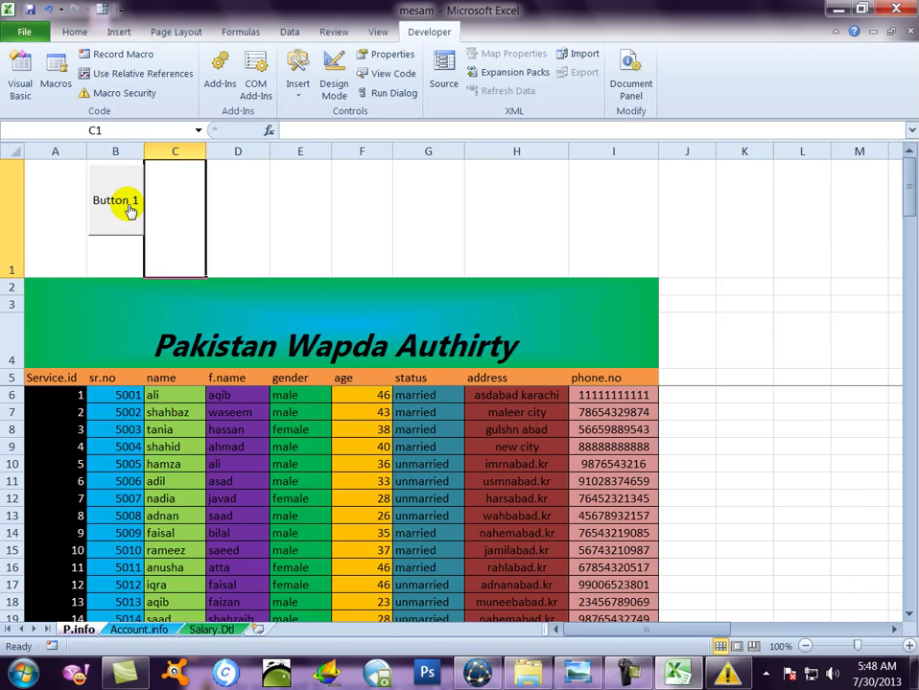
{"action": "left_click", "coordinate": [128, 210]}
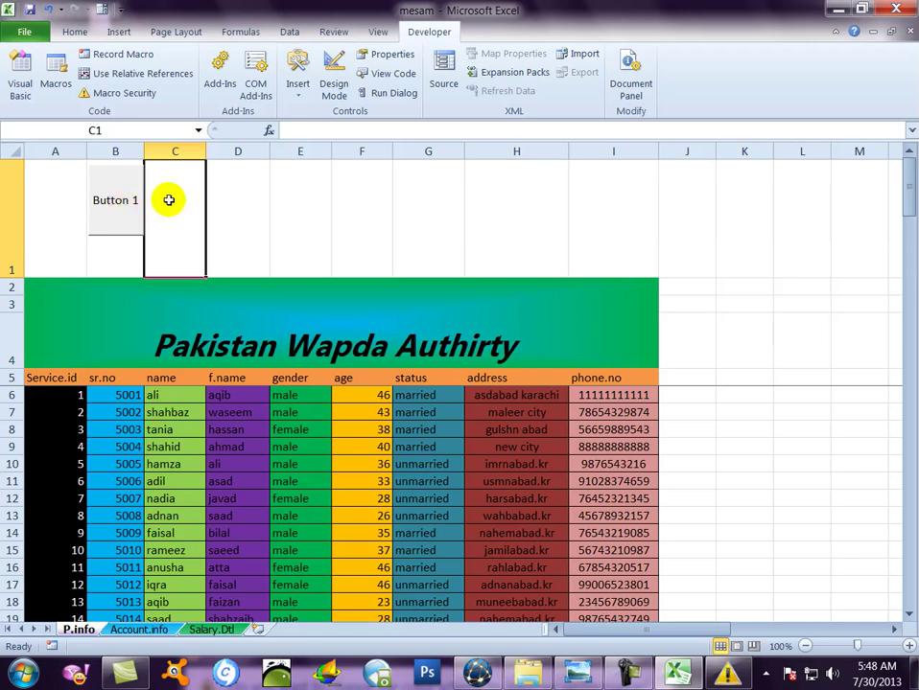
{"action": "left_click", "coordinate": [252, 207]}
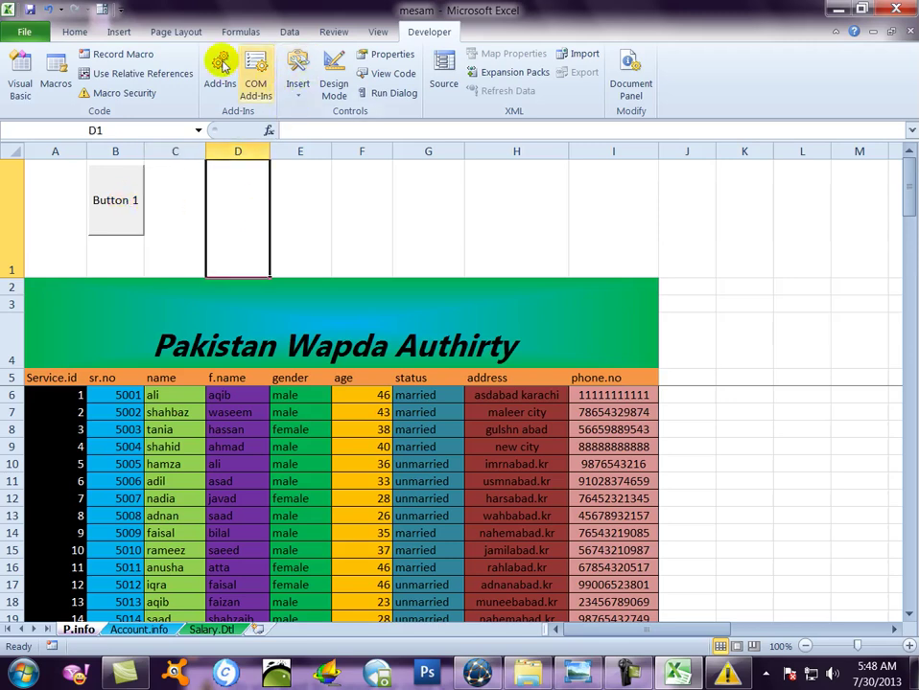
Step: Copy the button in B1 and paste duplicates into cells C1 and D1
{"action": "left_click", "coordinate": [299, 88]}
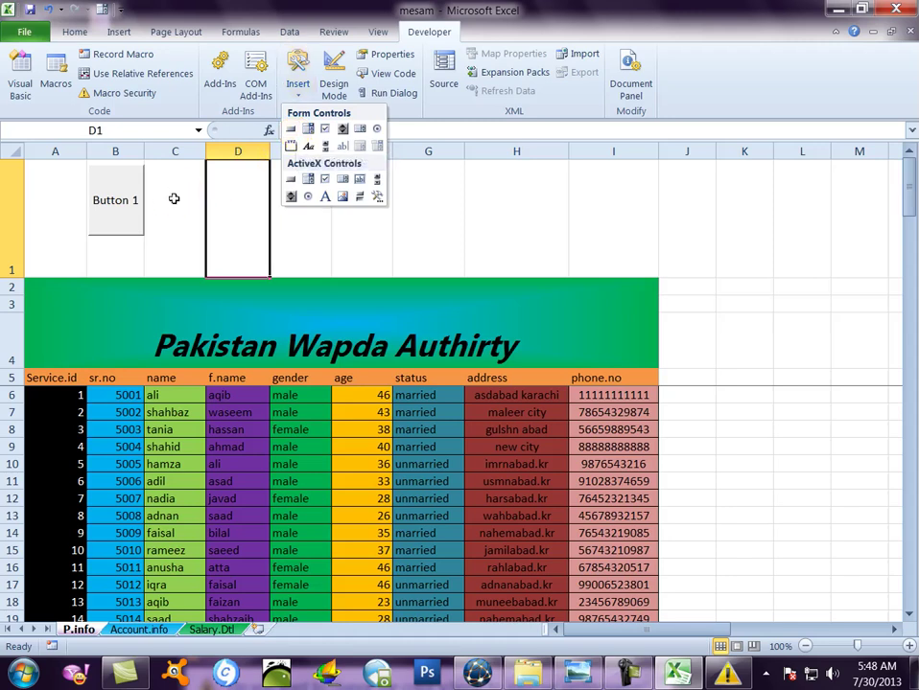
{"action": "left_click", "coordinate": [127, 205]}
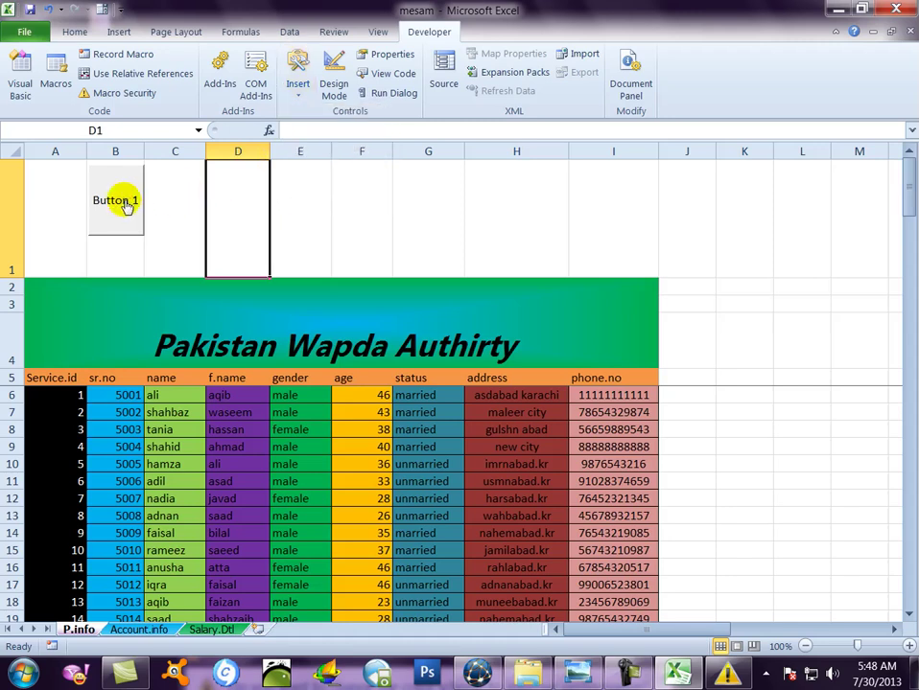
{"action": "left_click", "coordinate": [123, 202], "text": "ctrl"}
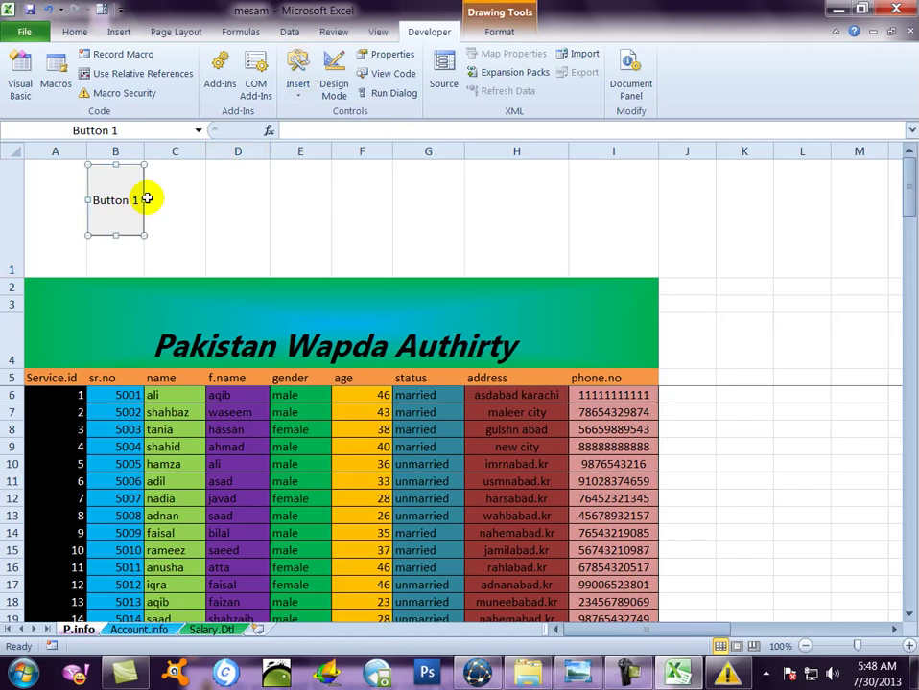
{"action": "left_click", "coordinate": [164, 199]}
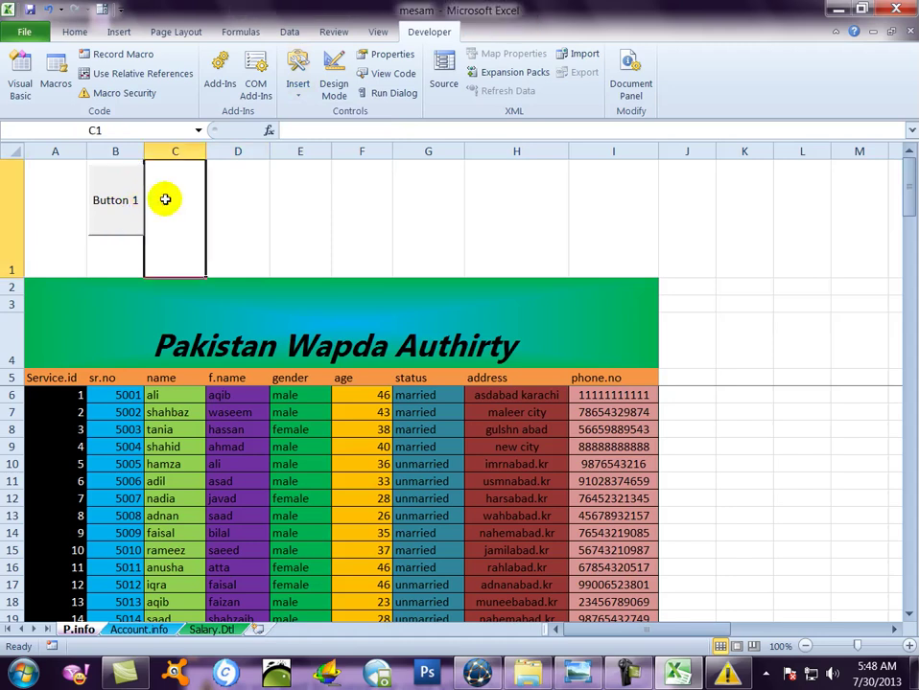
{"action": "key", "text": "ctrl+v"}
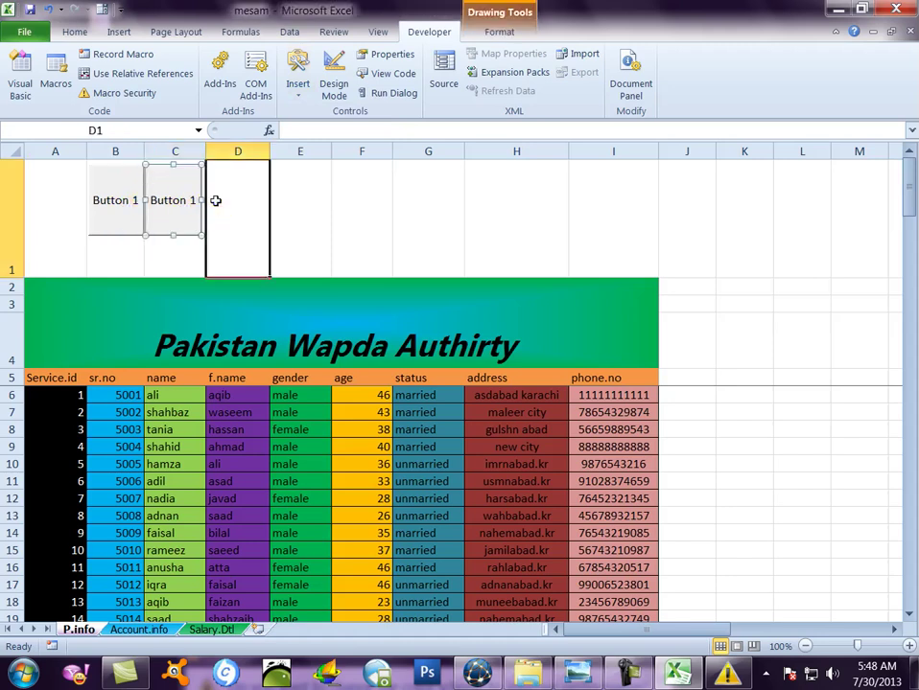
{"action": "left_click", "coordinate": [216, 200]}
{"action": "key", "text": "ctrl+v"}
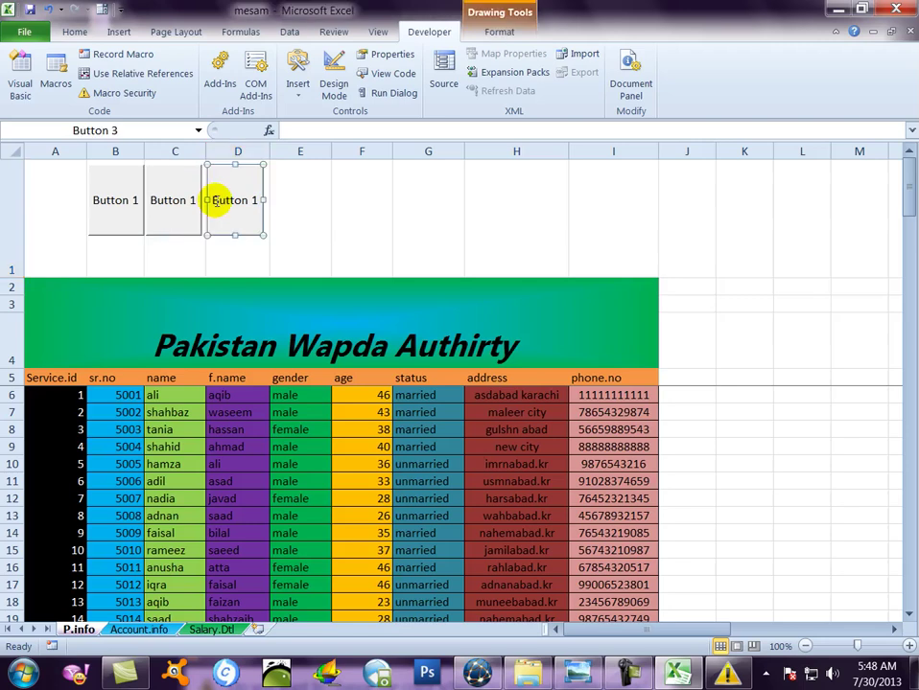
{"action": "left_click", "coordinate": [291, 203]}
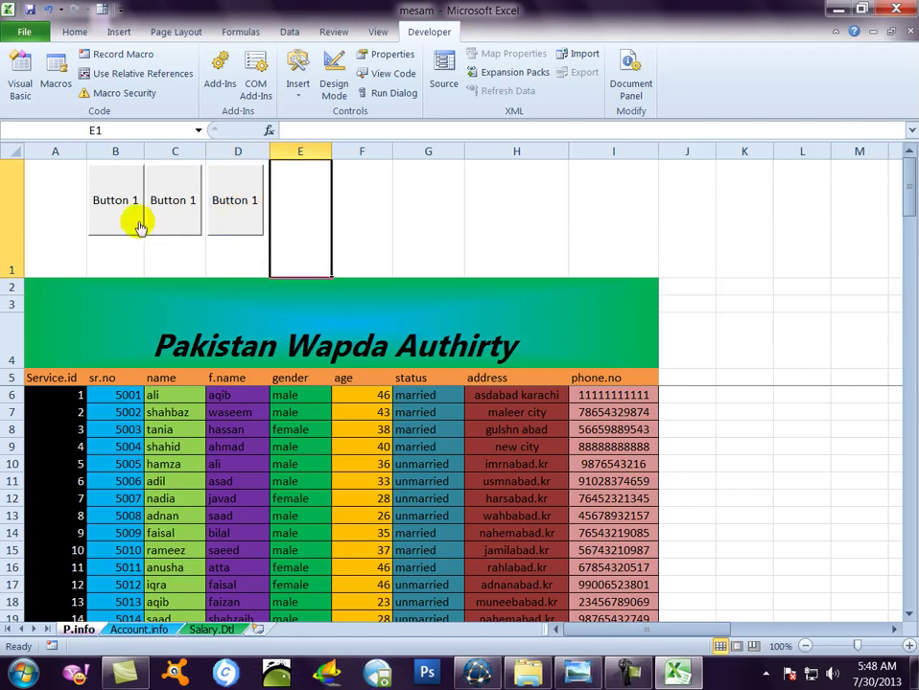
Step: Nudge the third button flush against the second and reduce row 1 to the height of the buttons
{"action": "left_click", "coordinate": [242, 219]}
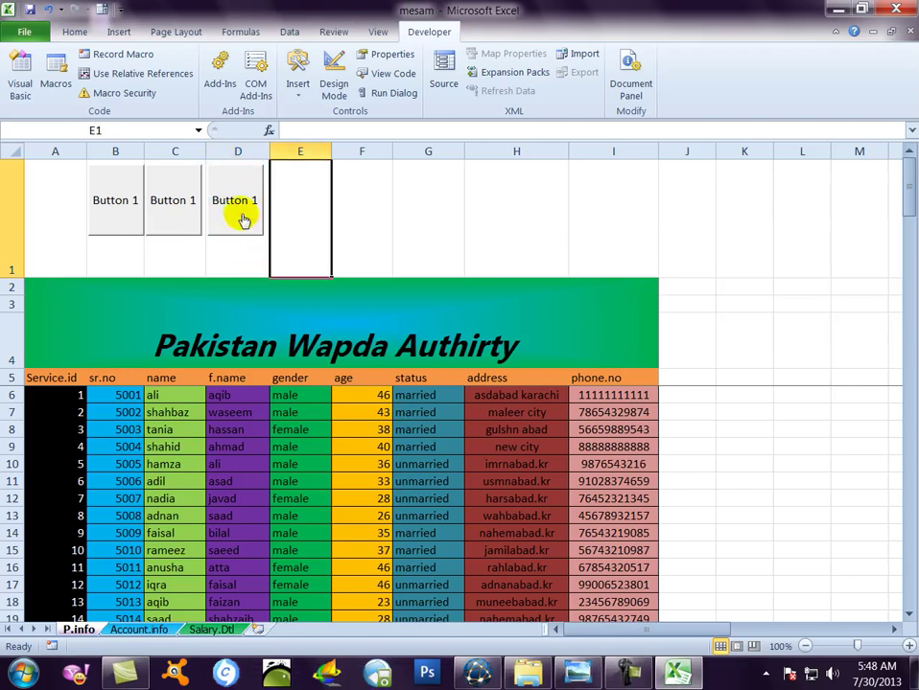
{"action": "left_click", "coordinate": [242, 217], "text": "ctrl"}
{"action": "key", "text": "Left"}
{"action": "key", "text": "Left"}
{"action": "key", "text": "Left"}
{"action": "key", "text": "Left"}
{"action": "key", "text": "Left"}
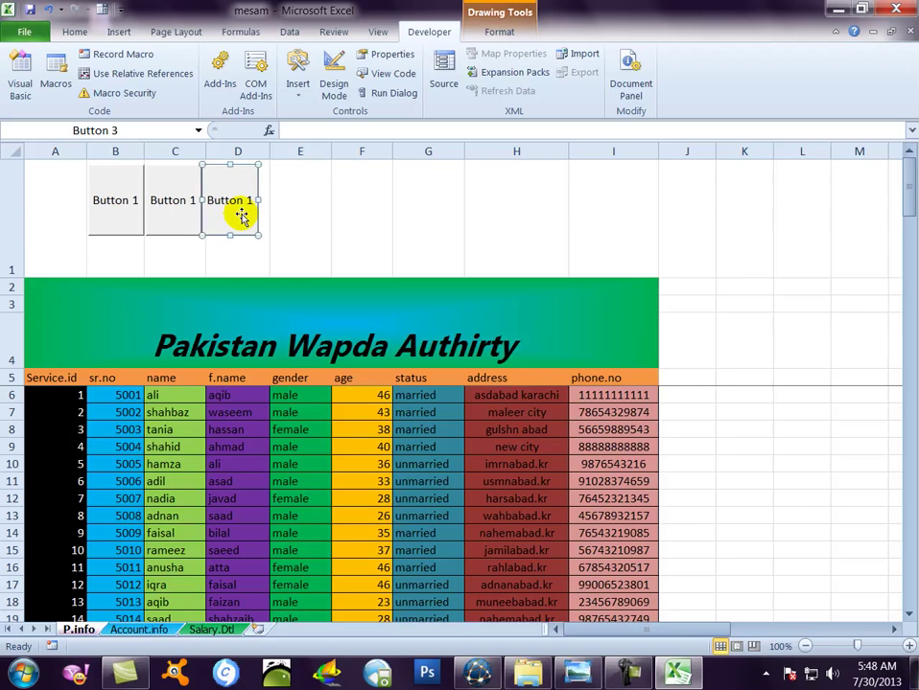
{"action": "left_click", "coordinate": [298, 207]}
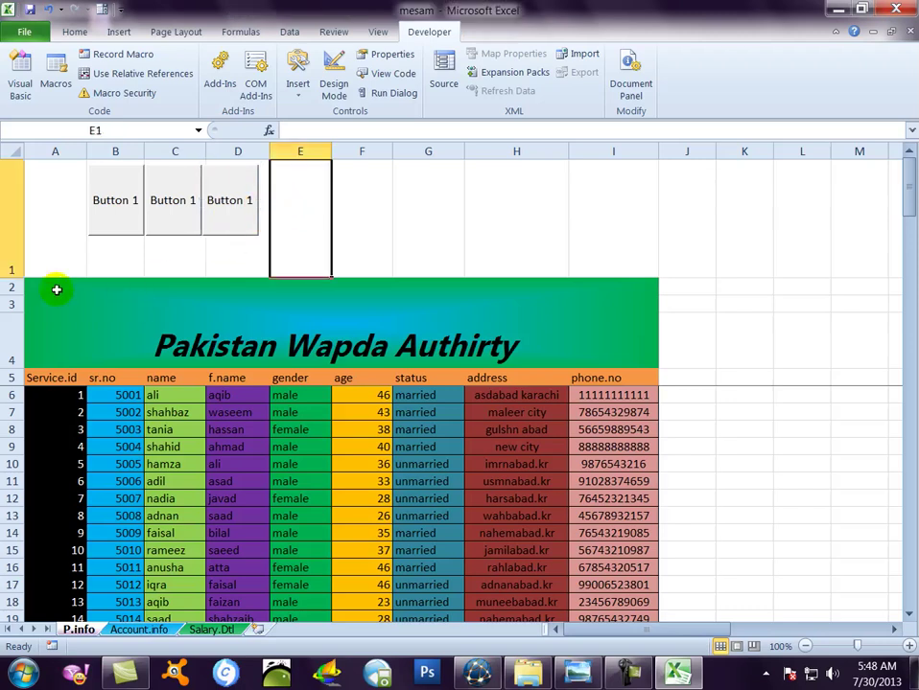
{"action": "left_click_drag", "start_coordinate": [10, 278], "coordinate": [15, 239]}
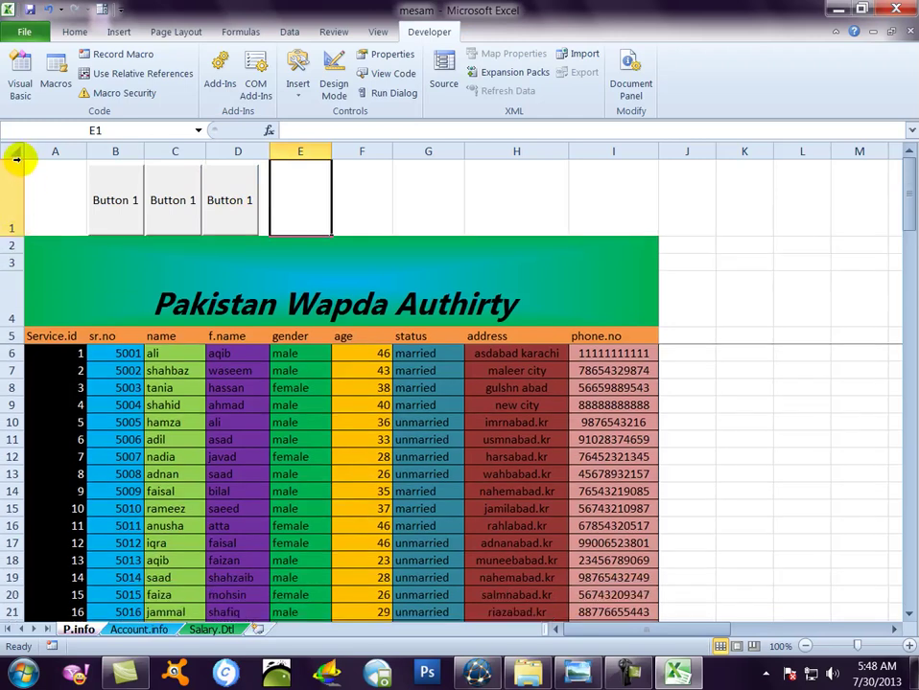
{"action": "left_click", "coordinate": [359, 206]}
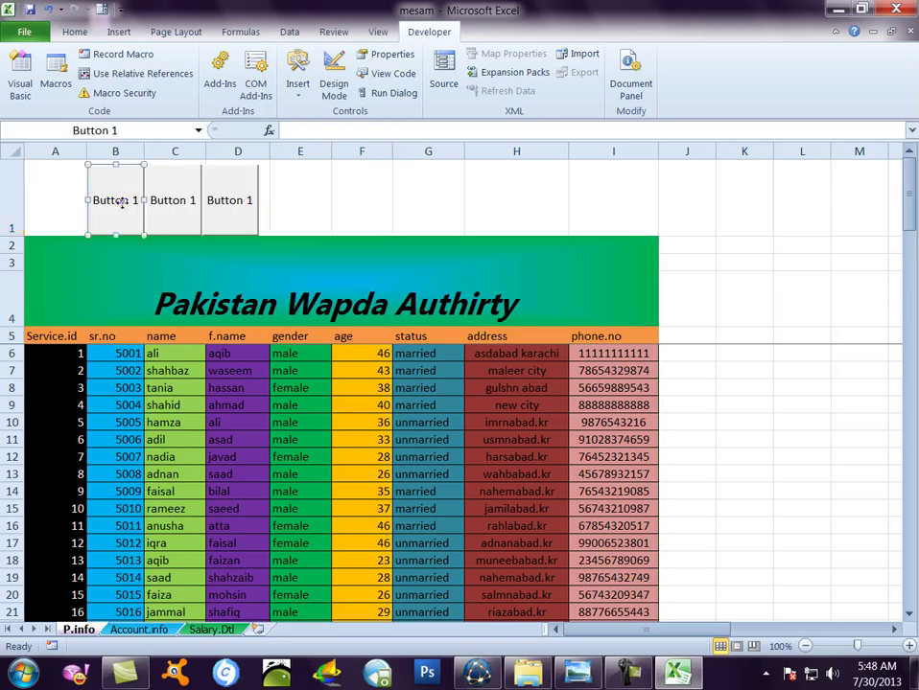
Step: Change the caption of the first button to p.info.K
{"action": "right_click", "coordinate": [119, 202]}
{"action": "left_click", "coordinate": [153, 277]}
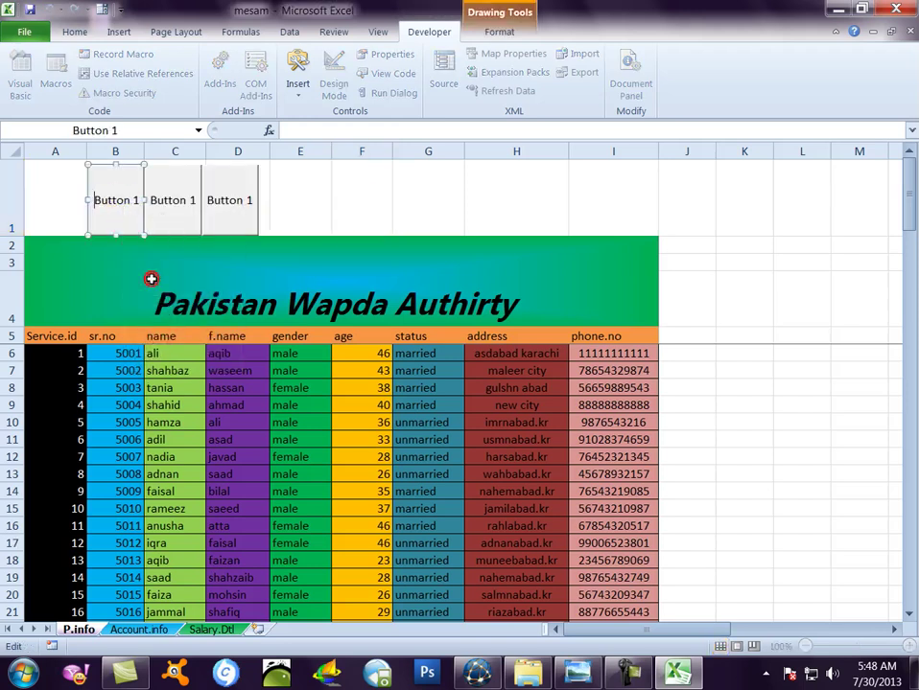
{"action": "key", "text": "Delete"}
{"action": "key", "text": "Delete"}
{"action": "key", "text": "Delete"}
{"action": "key", "text": "Delete"}
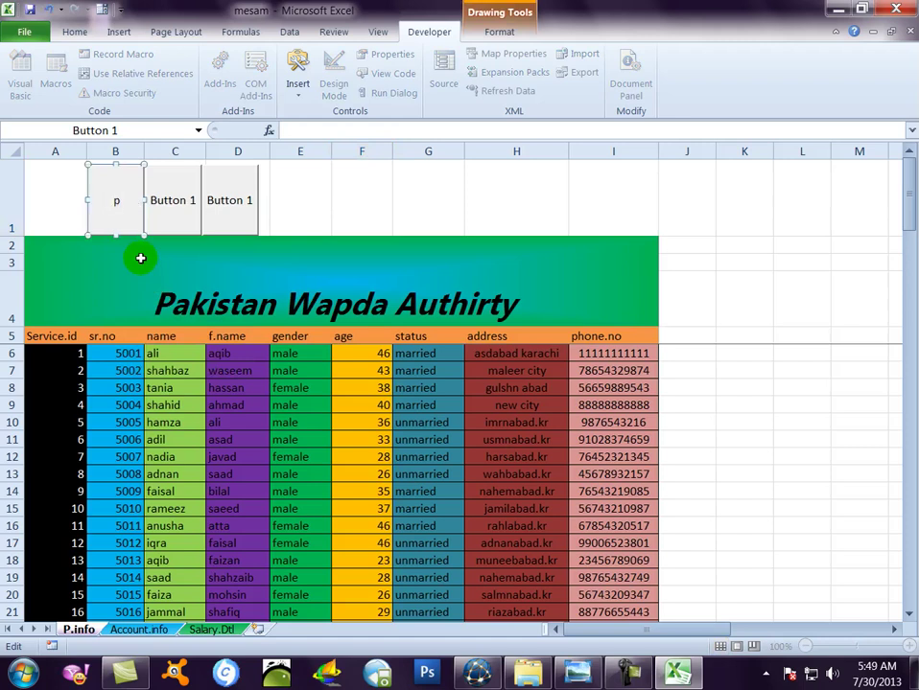
{"action": "type", "text": "p.info"}
{"action": "type", "text": ".K"}
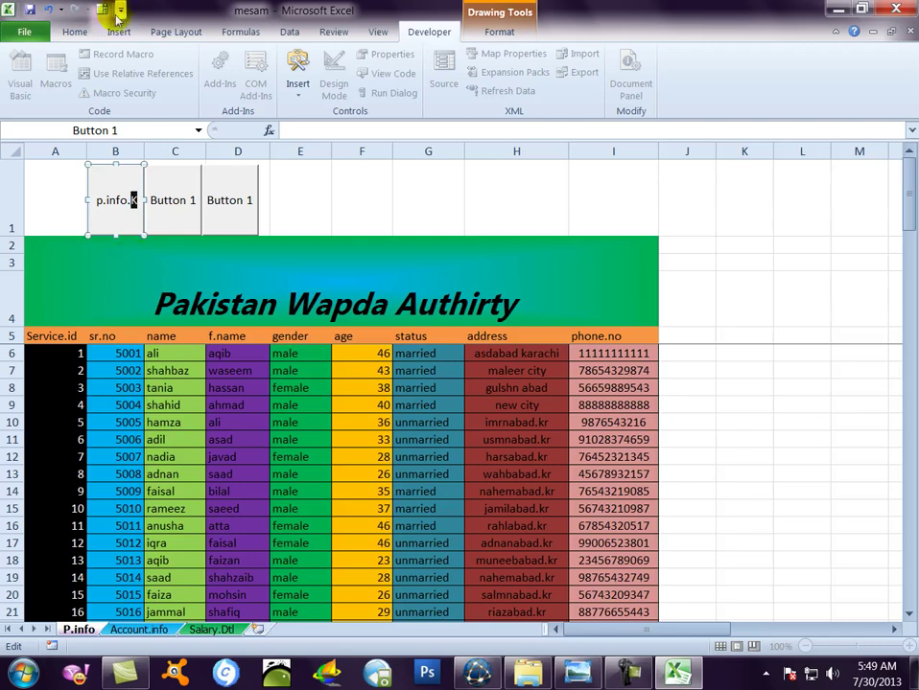
Step: Make the K in the first button's caption bold and underlined, and try changing its font size
{"action": "left_click", "coordinate": [74, 32]}
{"action": "left_click", "coordinate": [119, 87]}
{"action": "left_click", "coordinate": [100, 86]}
{"action": "left_click", "coordinate": [82, 86]}
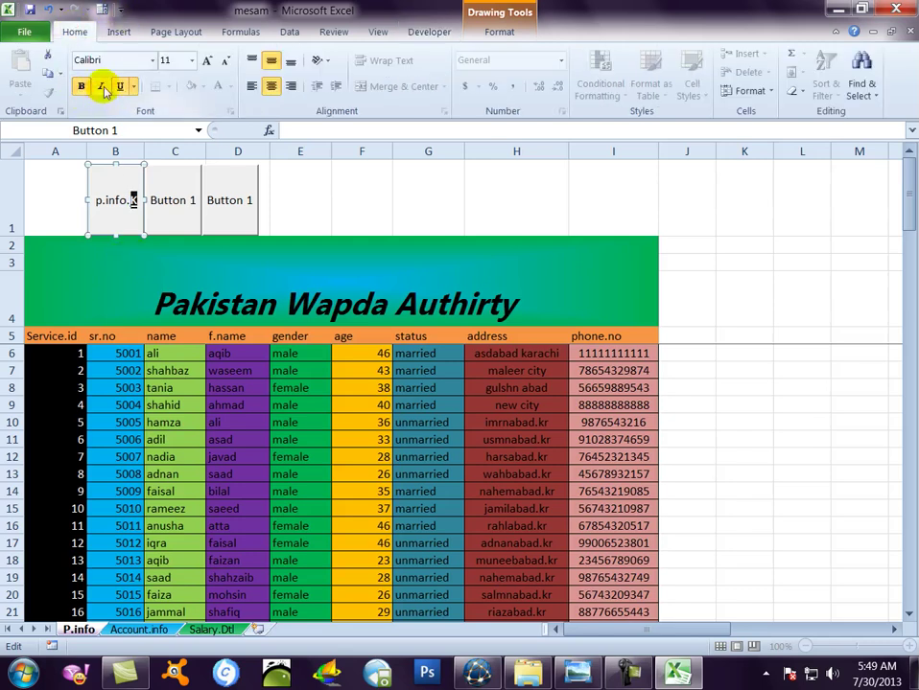
{"action": "left_click", "coordinate": [191, 60]}
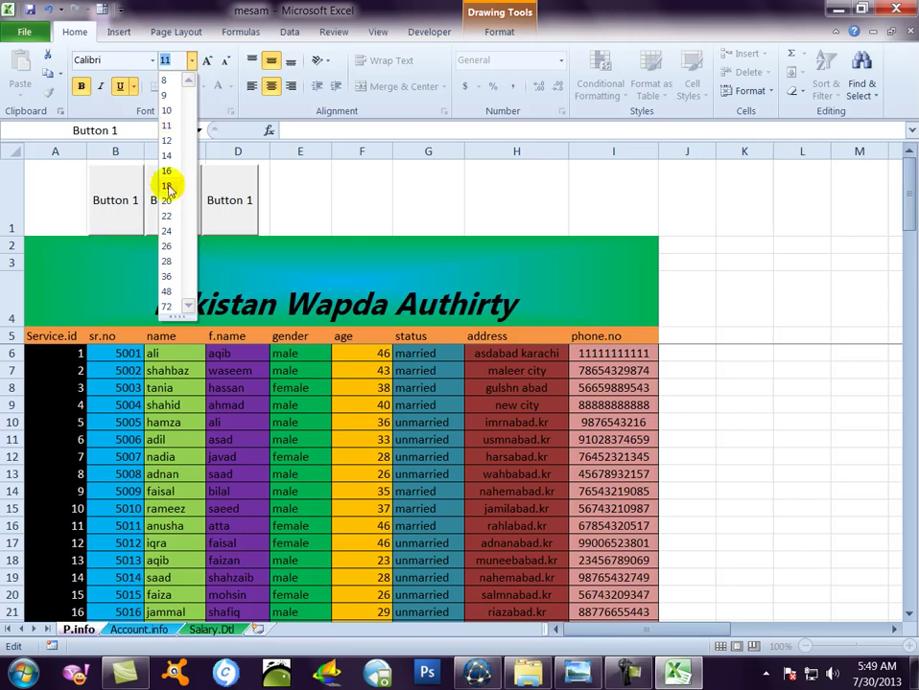
{"action": "left_click", "coordinate": [167, 125]}
Step: Re-enter the first button's caption as p.info.K, move the Windows colour scheme prompt out of the way, and deselect the button
{"action": "left_click_drag", "start_coordinate": [137, 200], "coordinate": [131, 200]}
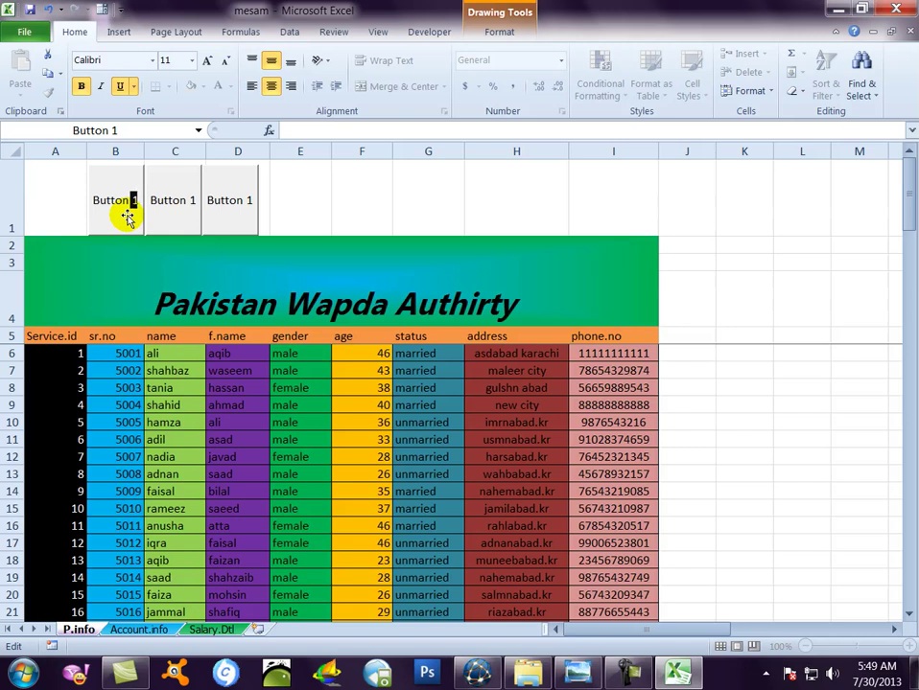
{"action": "left_click", "coordinate": [137, 211]}
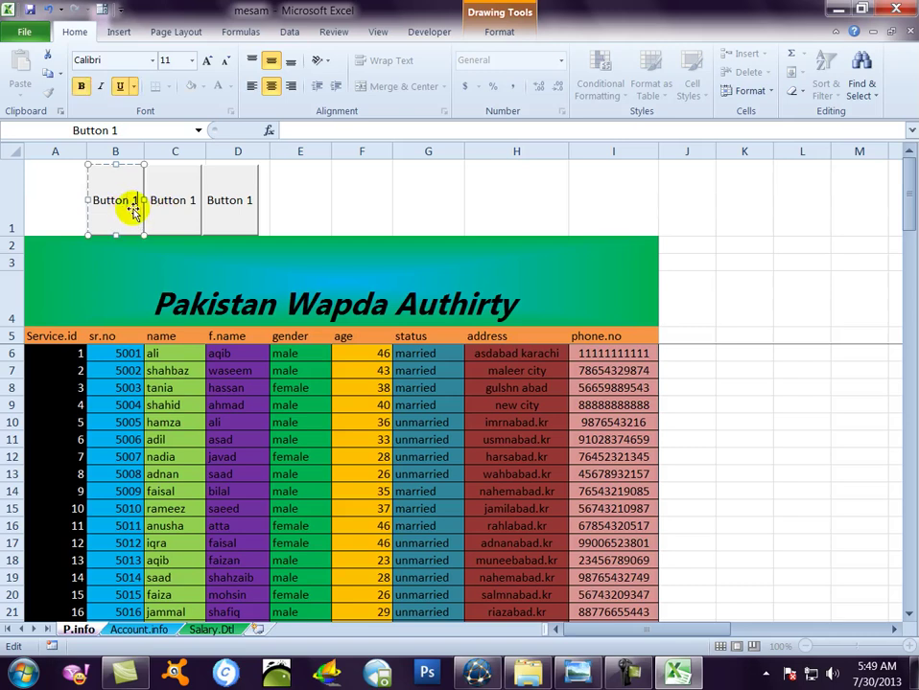
{"action": "type", "text": "p.info.K"}
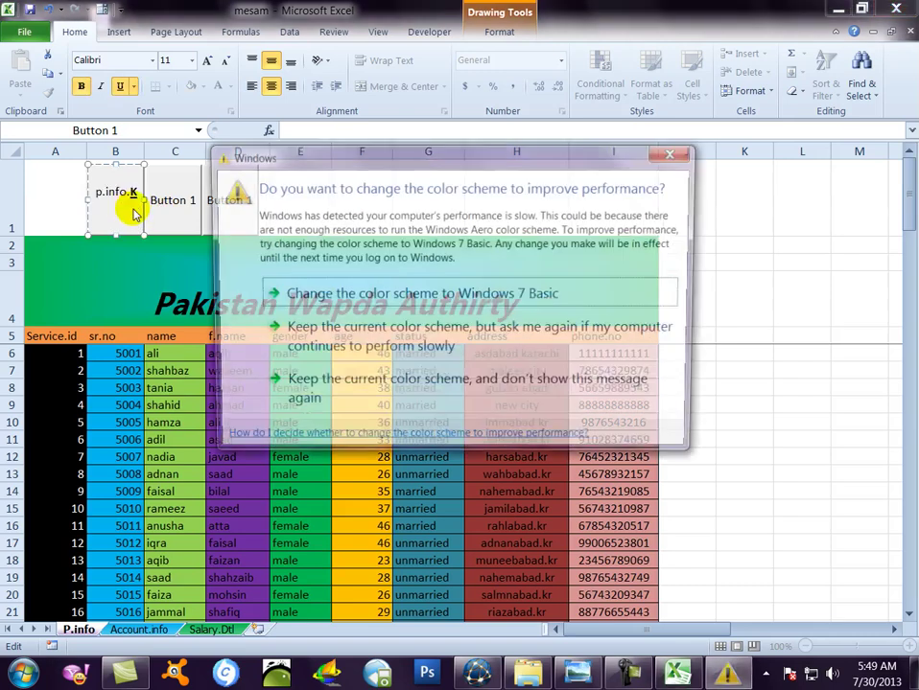
{"action": "left_click_drag", "start_coordinate": [481, 155], "coordinate": [477, 666]}
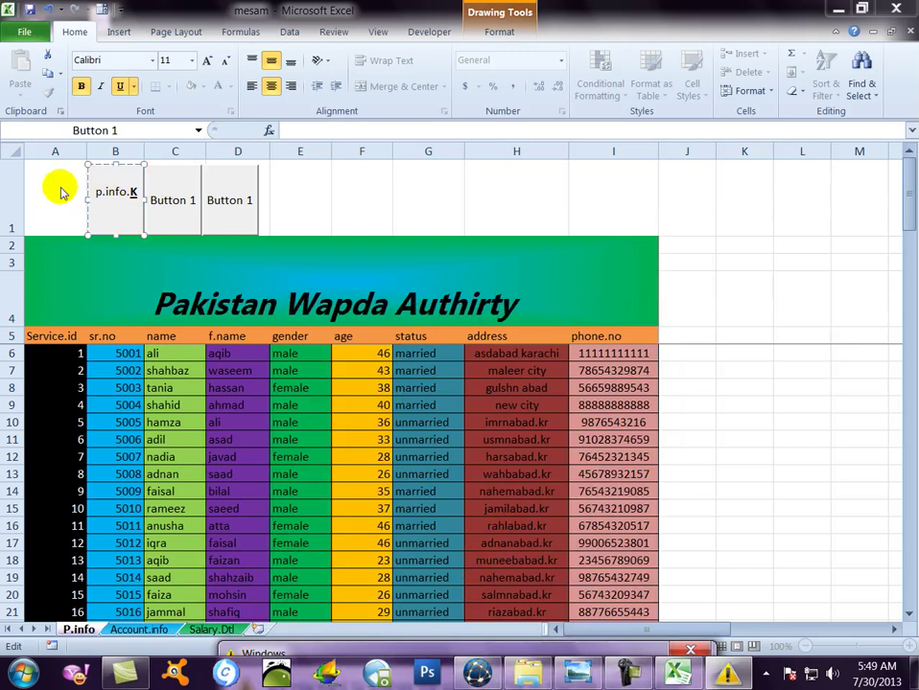
{"action": "left_click", "coordinate": [291, 200]}
Step: Test the p.info.K button, switching to Account.info and back to P.info, and run the second button once
{"action": "left_click", "coordinate": [122, 200]}
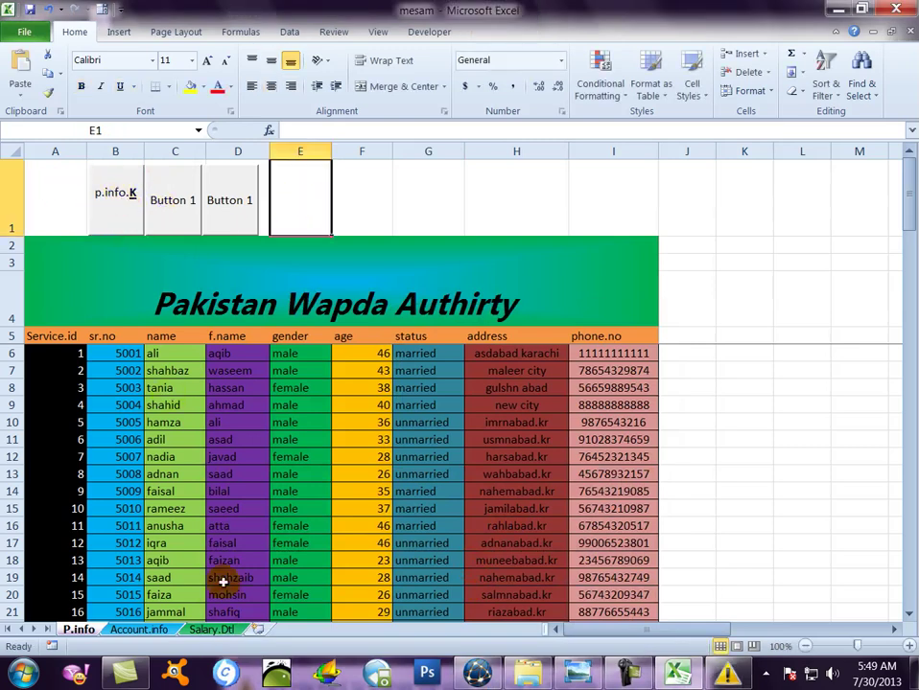
{"action": "left_click", "coordinate": [139, 631]}
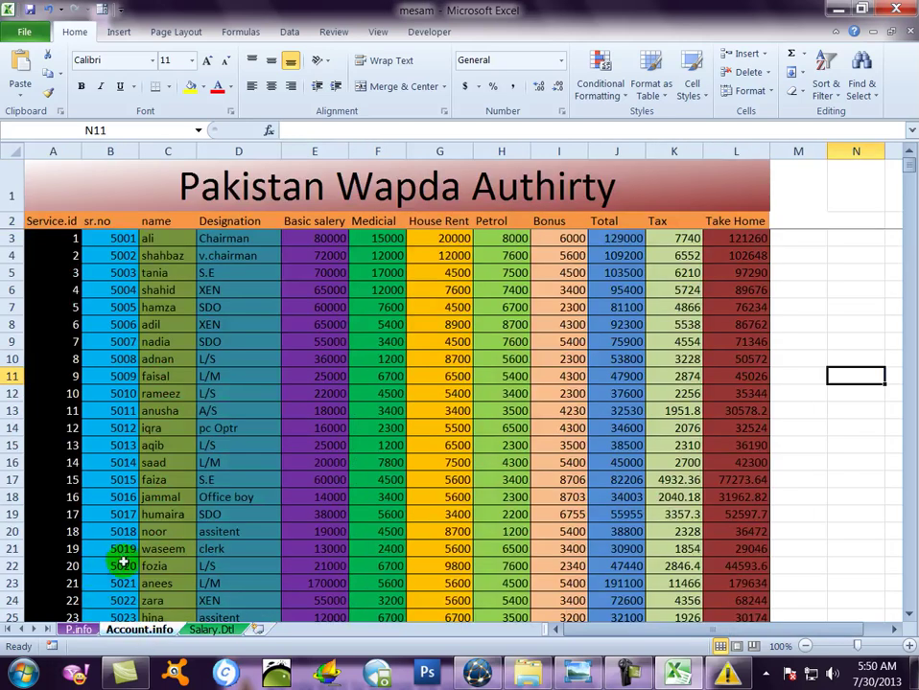
{"action": "key", "text": "ctrl+Page_Up"}
{"action": "left_click", "coordinate": [122, 224]}
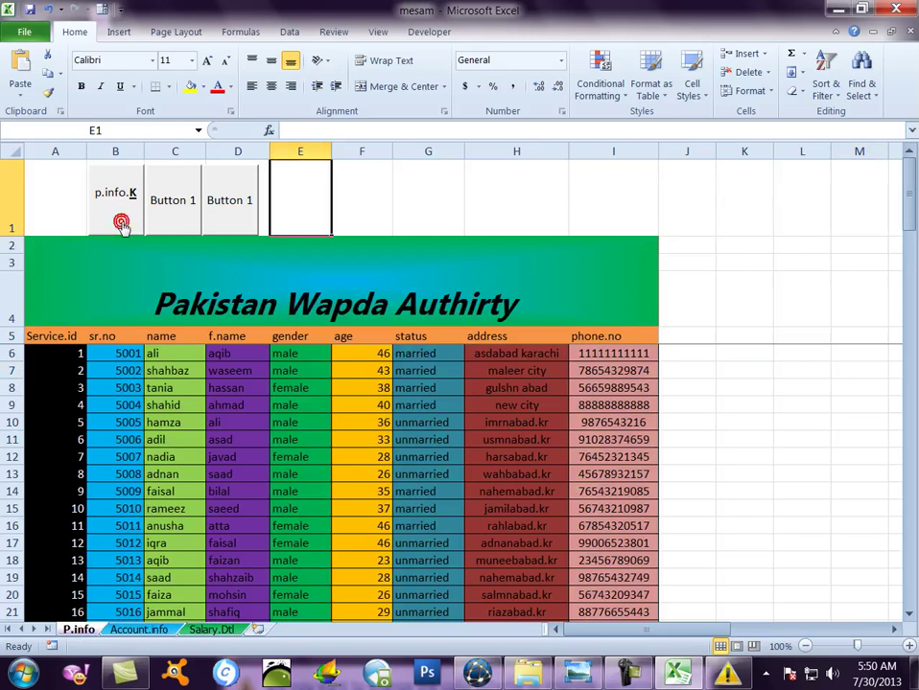
{"action": "left_click", "coordinate": [181, 204]}
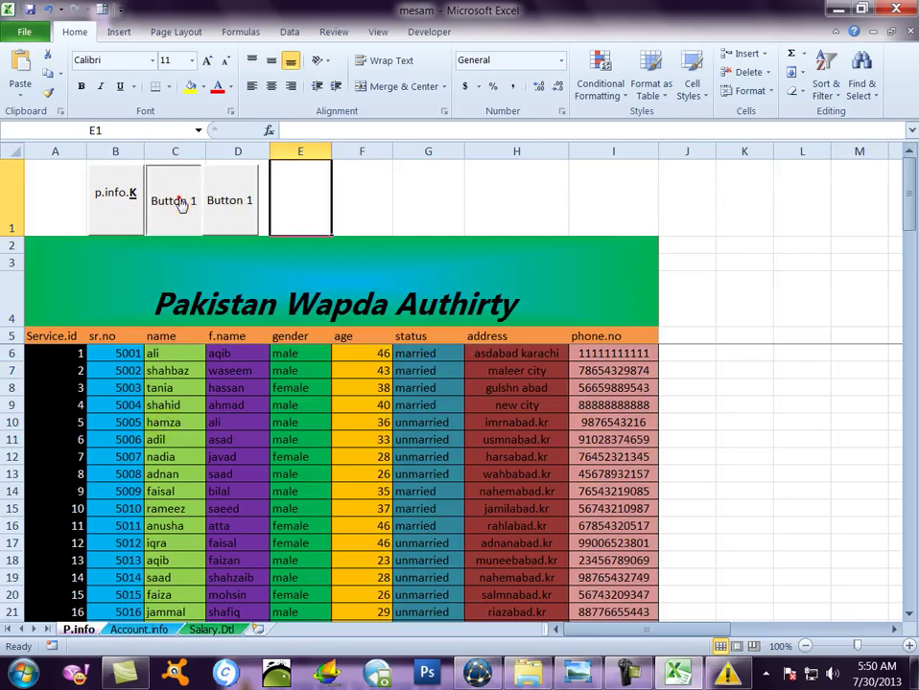
Step: Change the second button's caption to accounts with L on a second line
{"action": "right_click", "coordinate": [181, 203]}
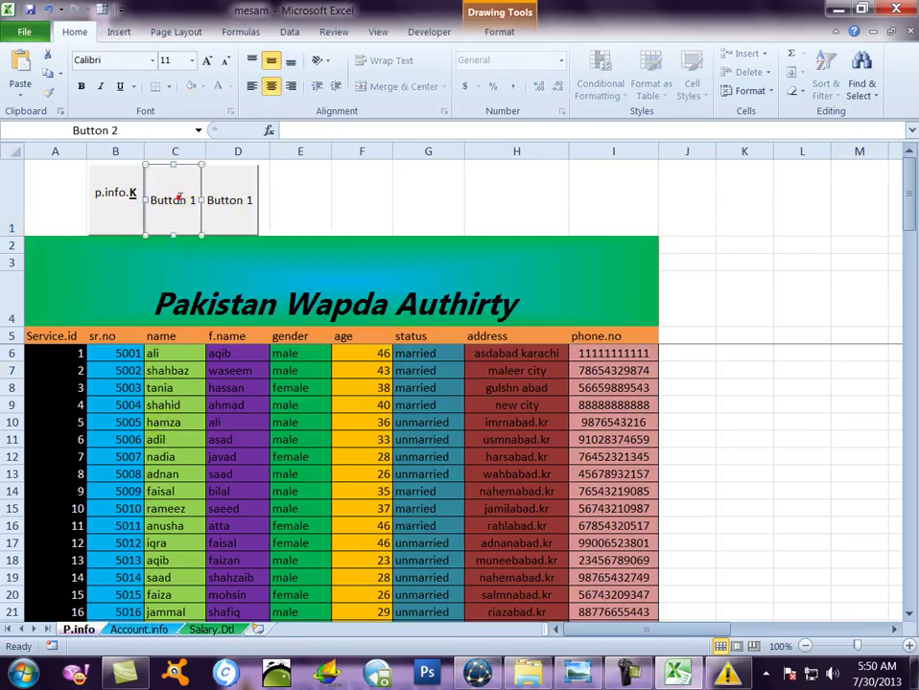
{"action": "left_click", "coordinate": [206, 272]}
{"action": "key", "text": "Delete"}
{"action": "key", "text": "Delete"}
{"action": "key", "text": "Delete"}
{"action": "key", "text": "Delete"}
{"action": "key", "text": "Delete"}
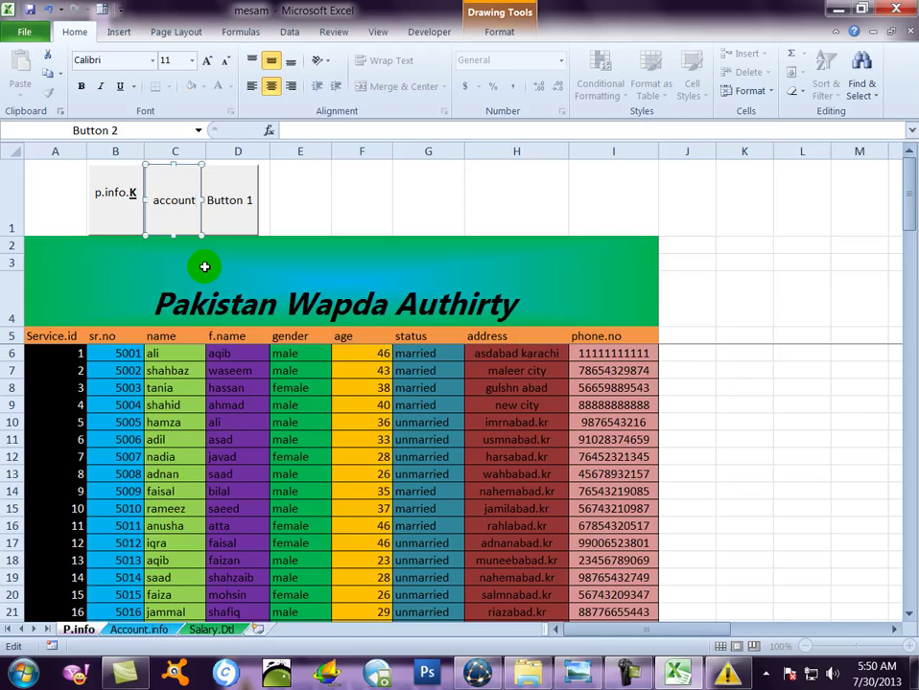
{"action": "key", "text": "Return"}
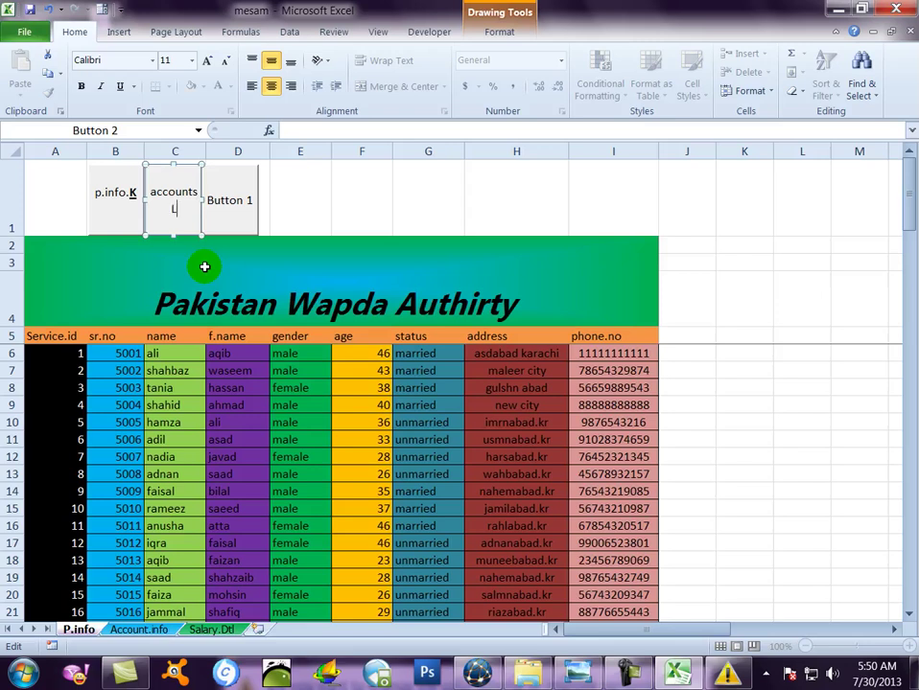
Step: Make the L in the second button's caption bold and underlined, and deselect the button
{"action": "left_click", "coordinate": [80, 85]}
{"action": "left_click", "coordinate": [122, 86]}
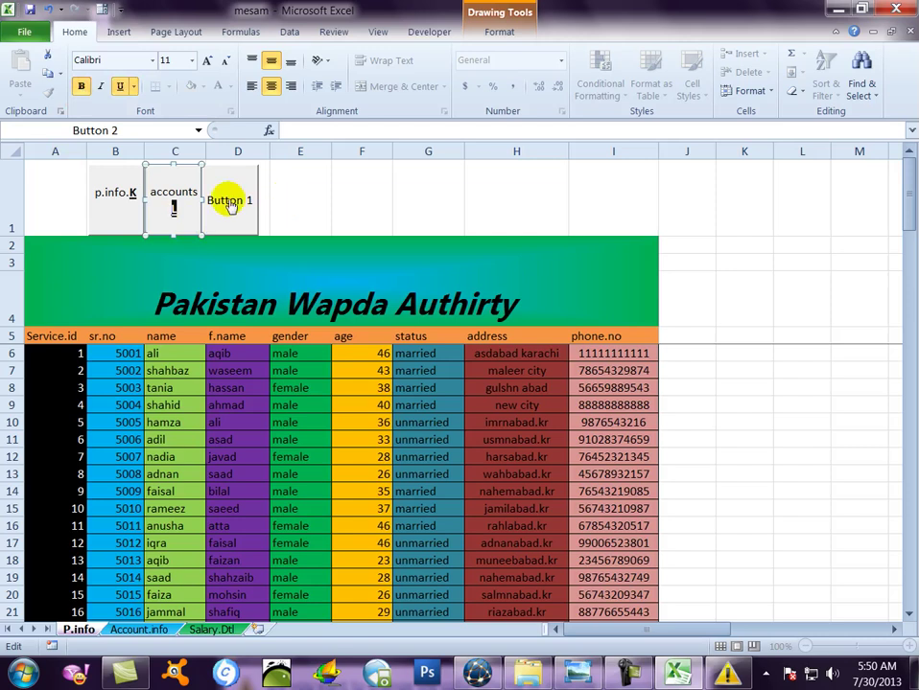
{"action": "left_click", "coordinate": [300, 199]}
Step: Assign the account macro to the accounts button
{"action": "right_click", "coordinate": [168, 201]}
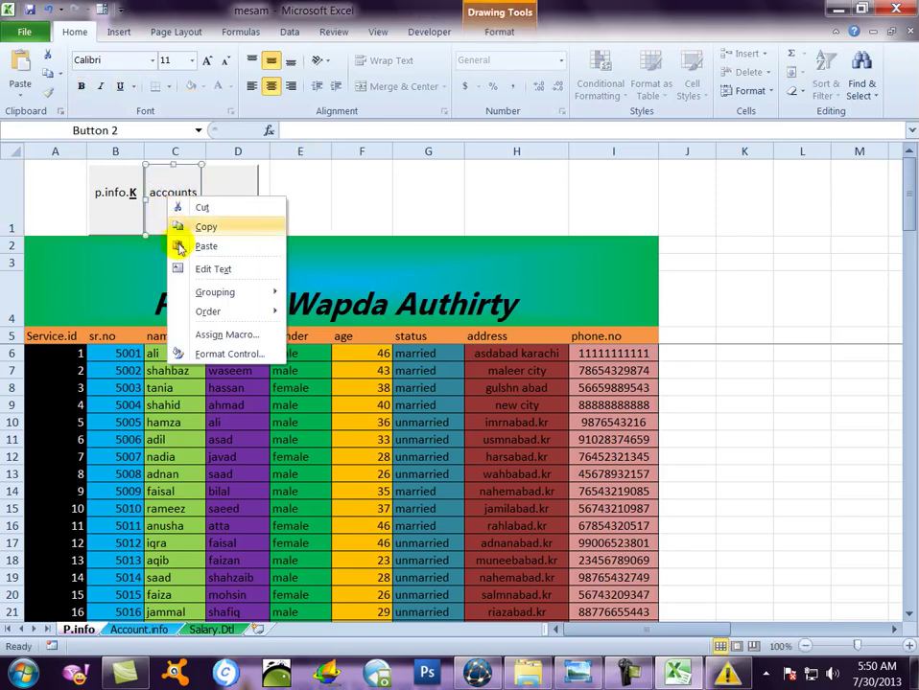
{"action": "left_click", "coordinate": [197, 336]}
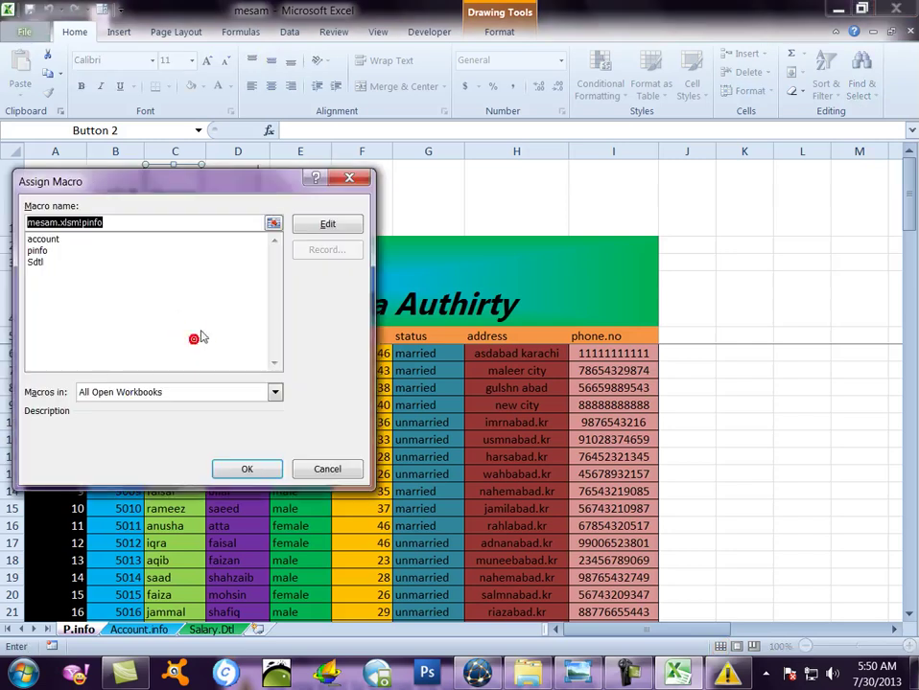
{"action": "left_click", "coordinate": [50, 241]}
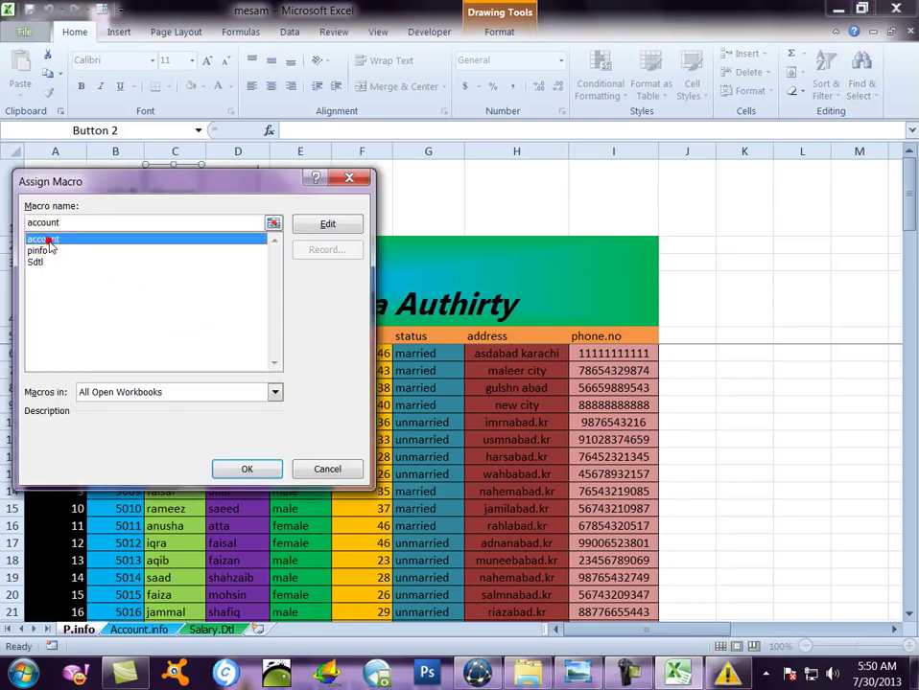
{"action": "left_click", "coordinate": [246, 469]}
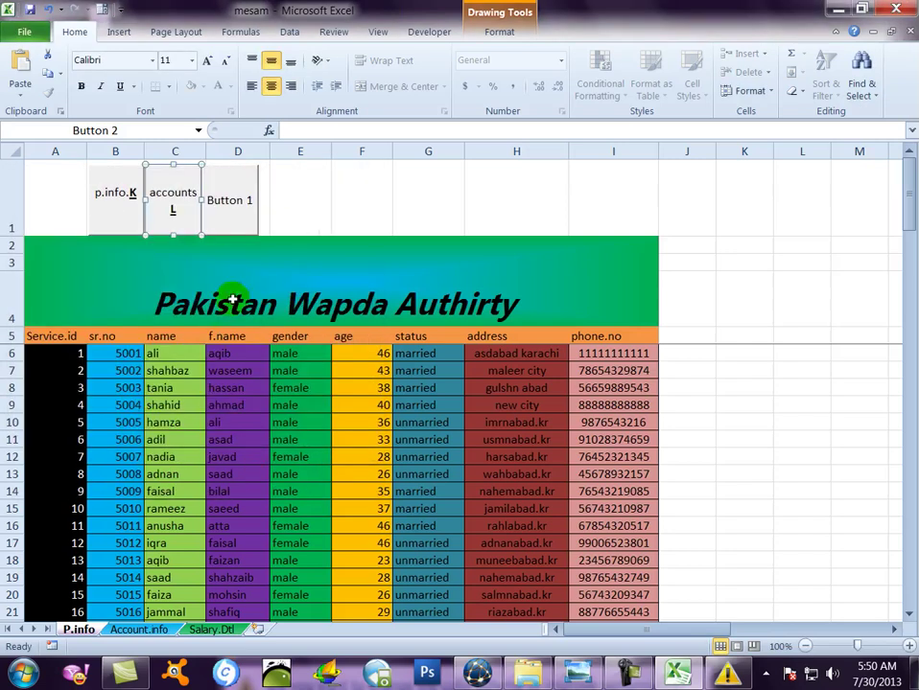
Step: Deselect the accounts button, run it once to test its macro, and return to the P.info sheet
{"action": "left_click", "coordinate": [277, 204]}
{"action": "left_click", "coordinate": [167, 206]}
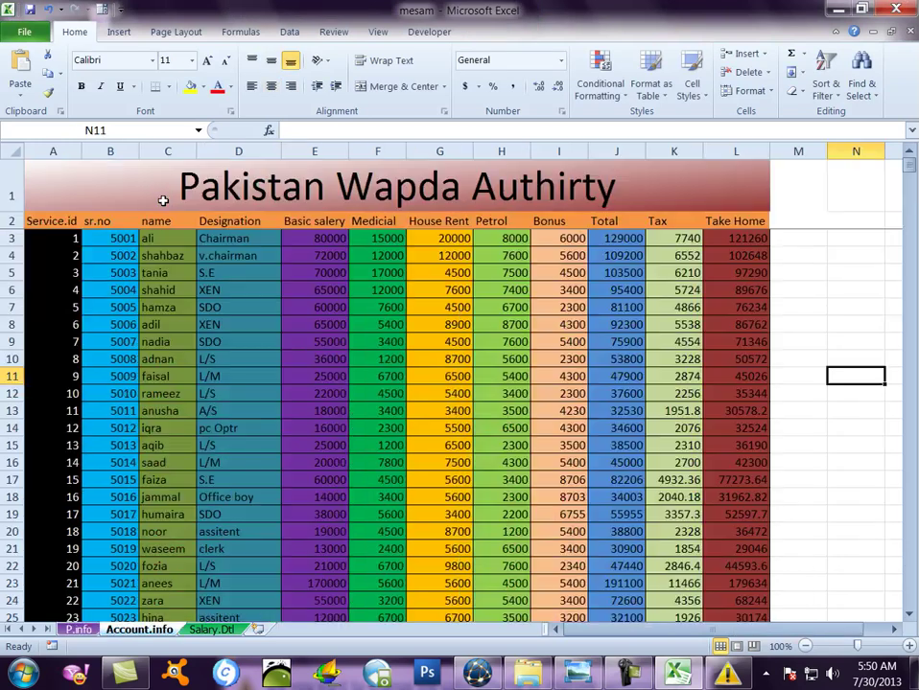
{"action": "left_click", "coordinate": [78, 630]}
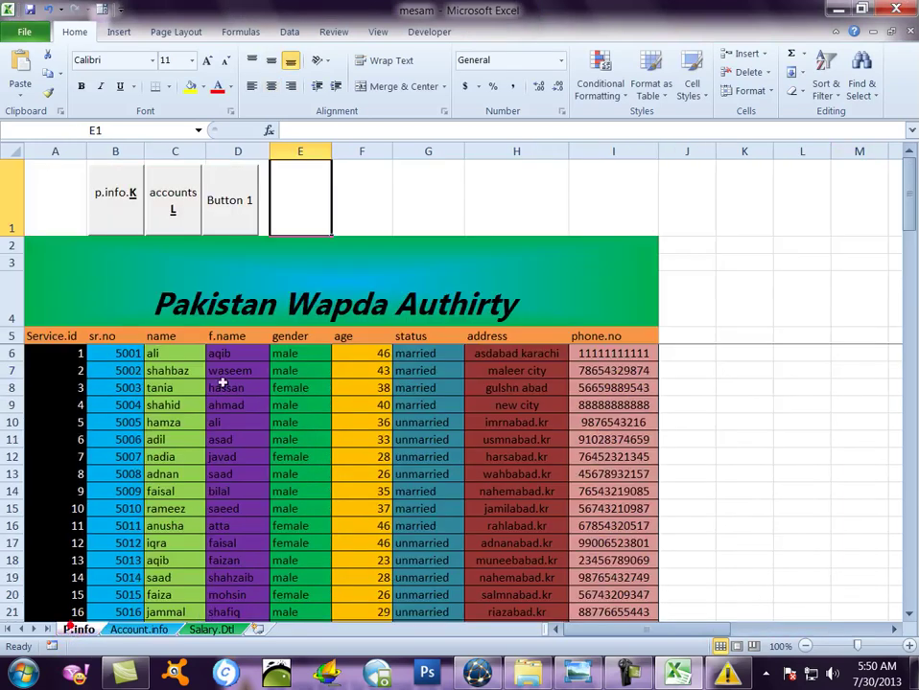
Step: Change the third button's caption to Sdtl.J
{"action": "right_click", "coordinate": [230, 213]}
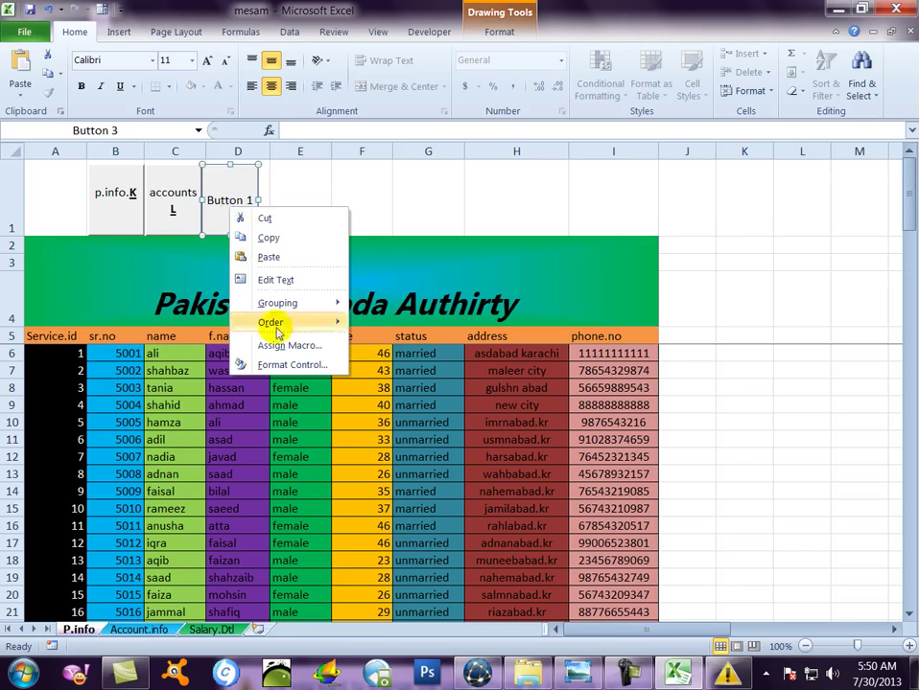
{"action": "left_click", "coordinate": [272, 280]}
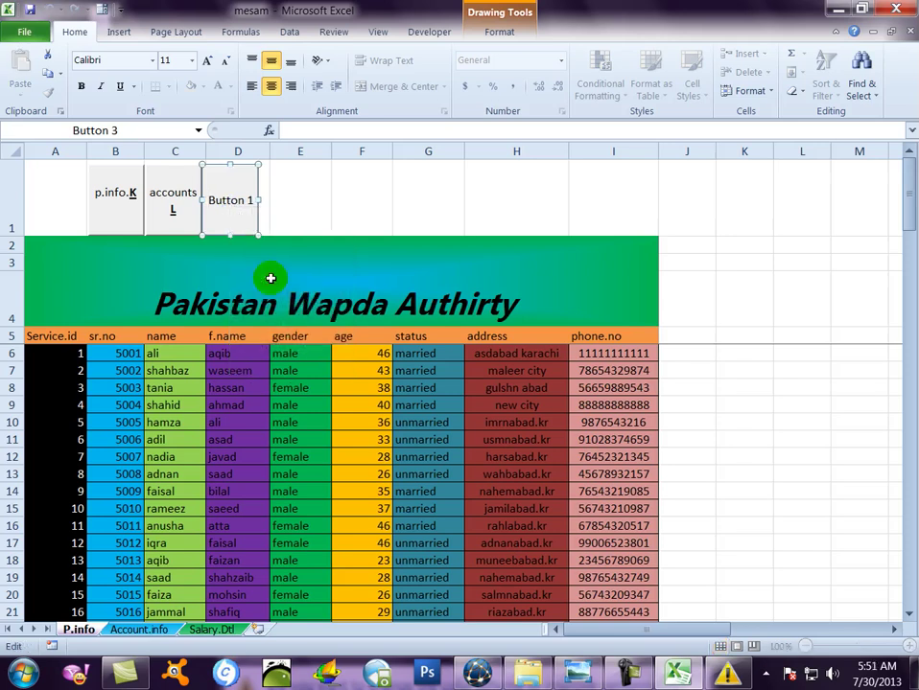
{"action": "key", "text": "Delete"}
{"action": "key", "text": "Delete"}
{"action": "key", "text": "Delete"}
{"action": "key", "text": "Delete"}
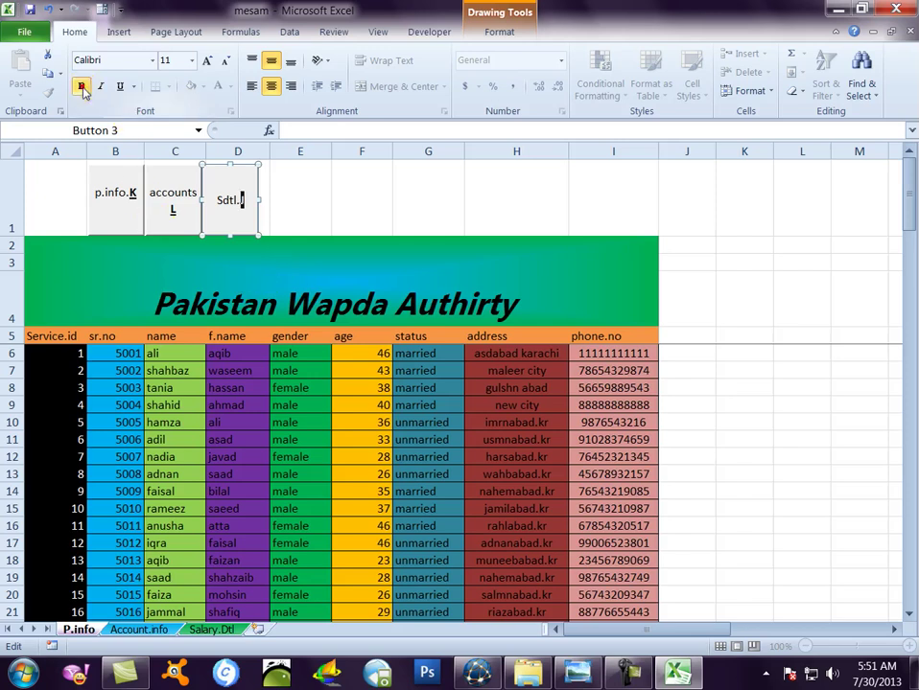
Step: Make the J in the third button's caption bold and underlined, and deselect the button
{"action": "left_click", "coordinate": [121, 89]}
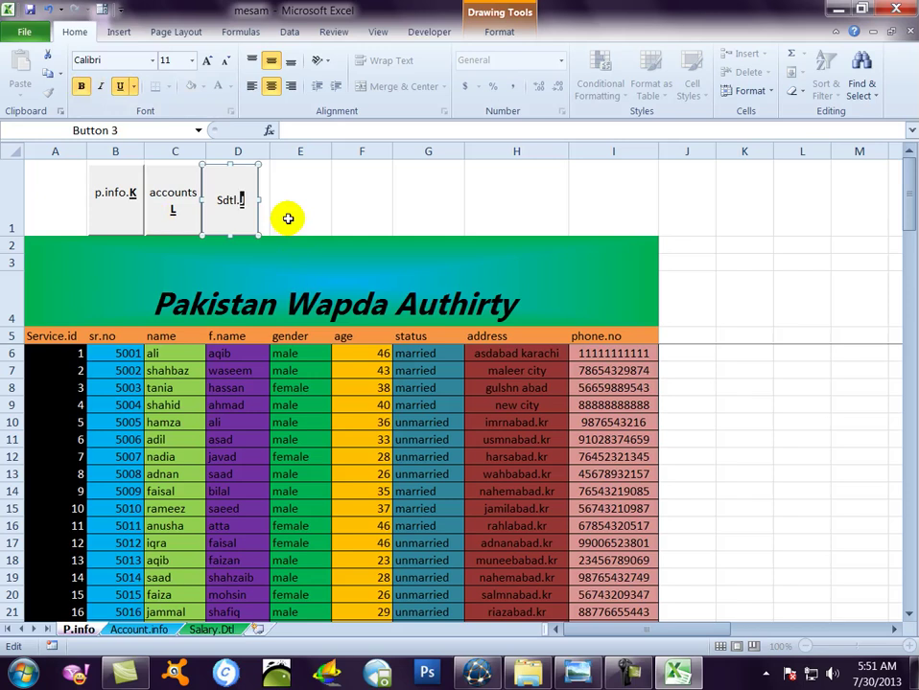
{"action": "right_click", "coordinate": [239, 206]}
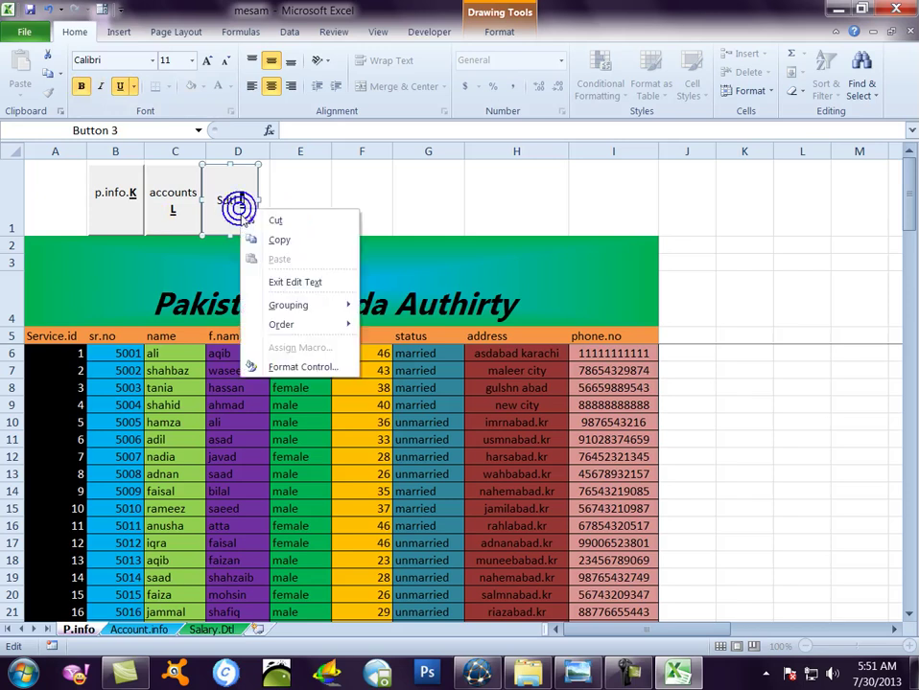
{"action": "left_click", "coordinate": [307, 191]}
{"action": "left_click", "coordinate": [282, 195]}
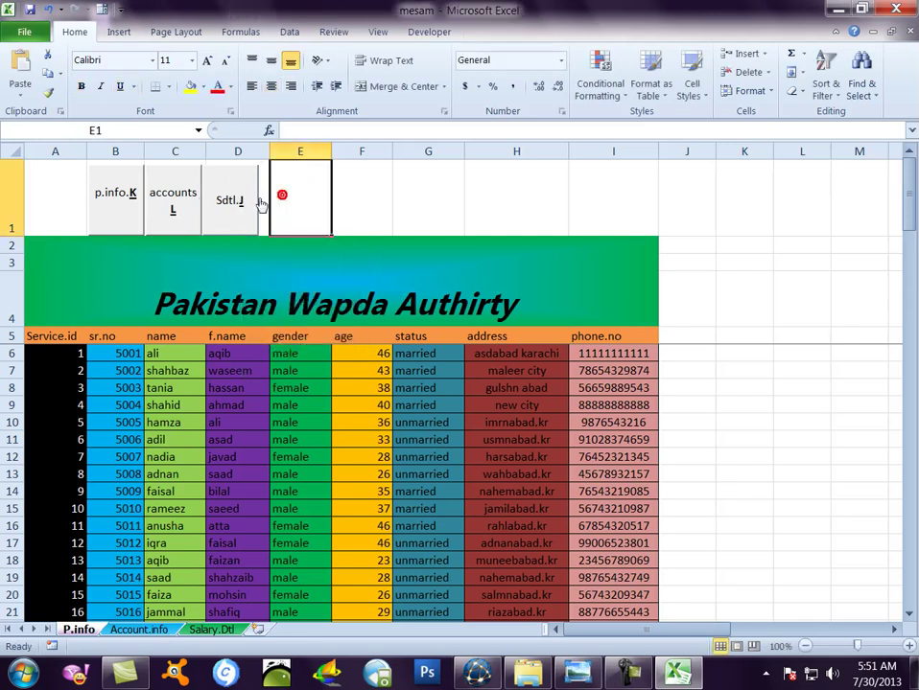
Step: Assign the Sdtl macro to the Sdtl.J button
{"action": "right_click", "coordinate": [242, 202]}
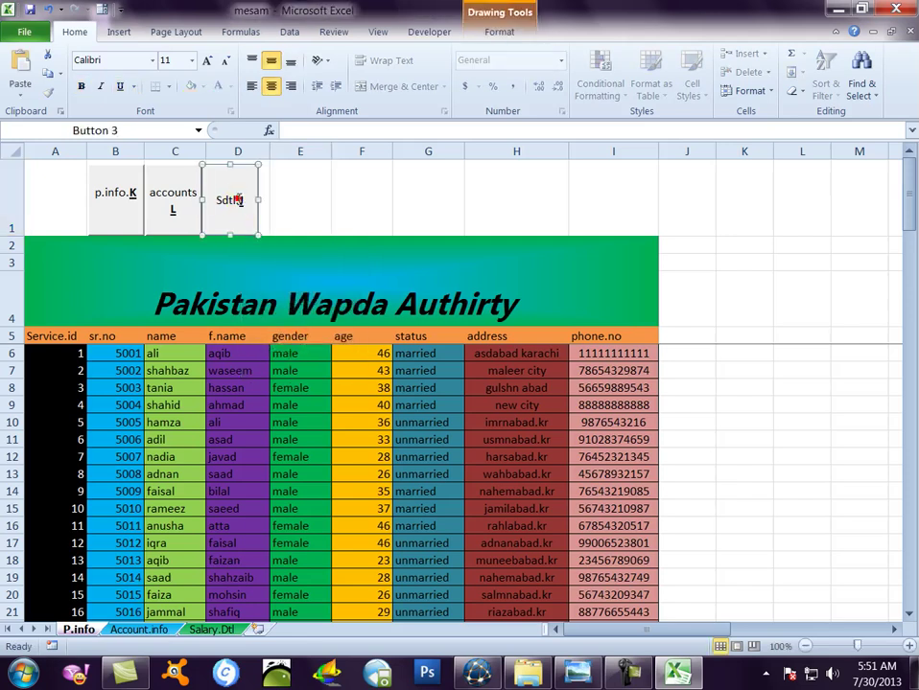
{"action": "left_click", "coordinate": [287, 337]}
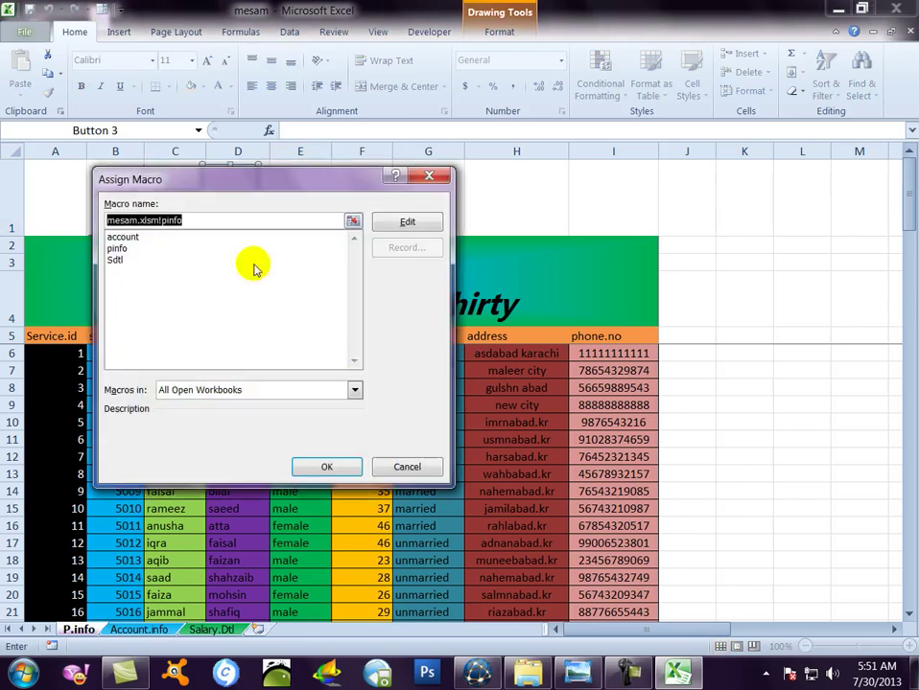
{"action": "left_click_drag", "start_coordinate": [147, 189], "coordinate": [547, 132]}
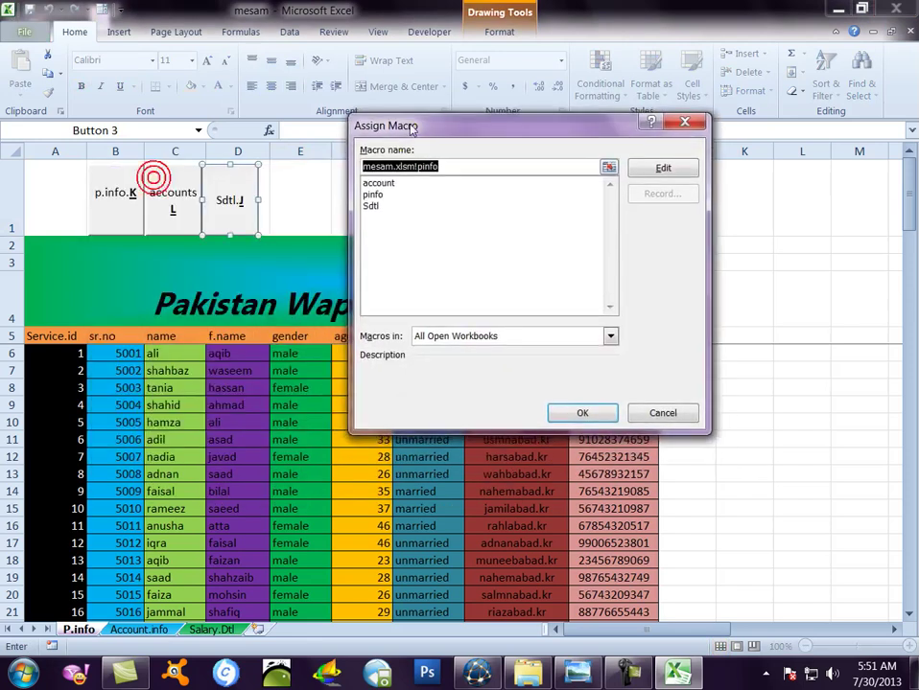
{"action": "left_click", "coordinate": [373, 206]}
{"action": "left_click", "coordinate": [566, 414]}
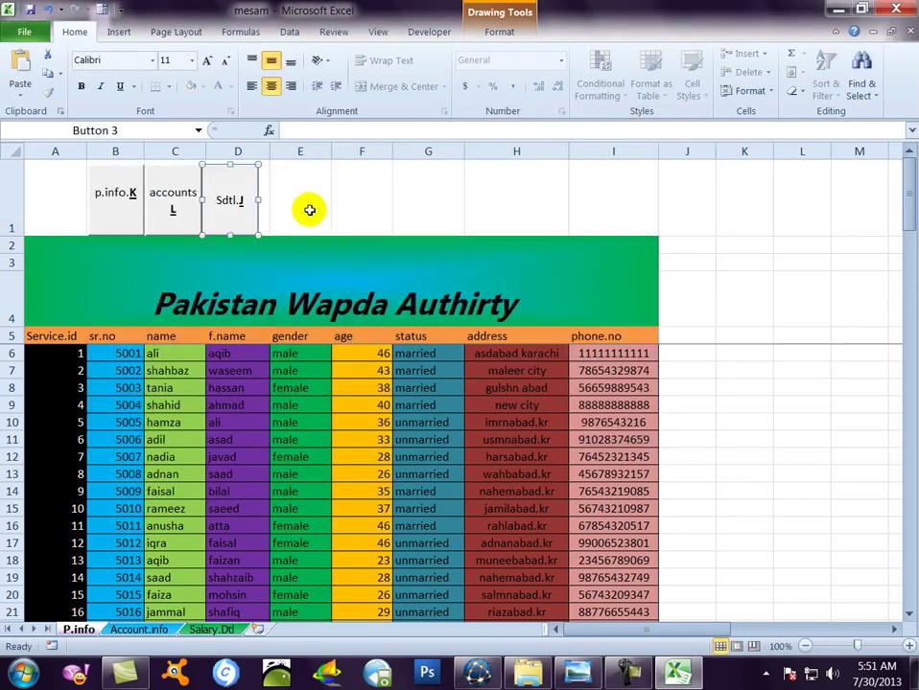
Step: Deselect the third button and test the row of buttons, returning to P.info after each sheet switch
{"action": "left_click", "coordinate": [307, 210]}
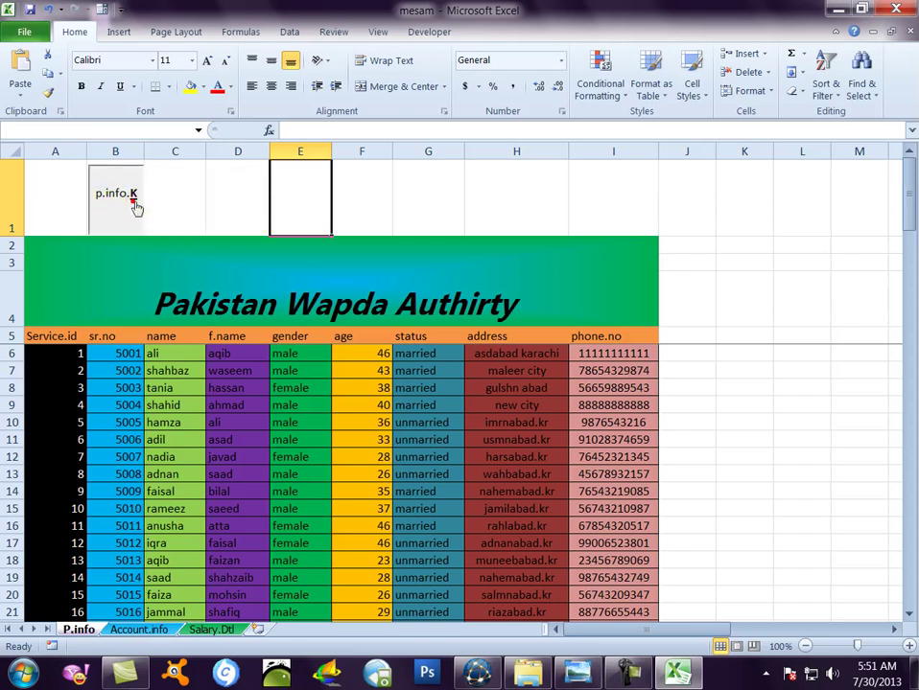
{"action": "left_click", "coordinate": [177, 202]}
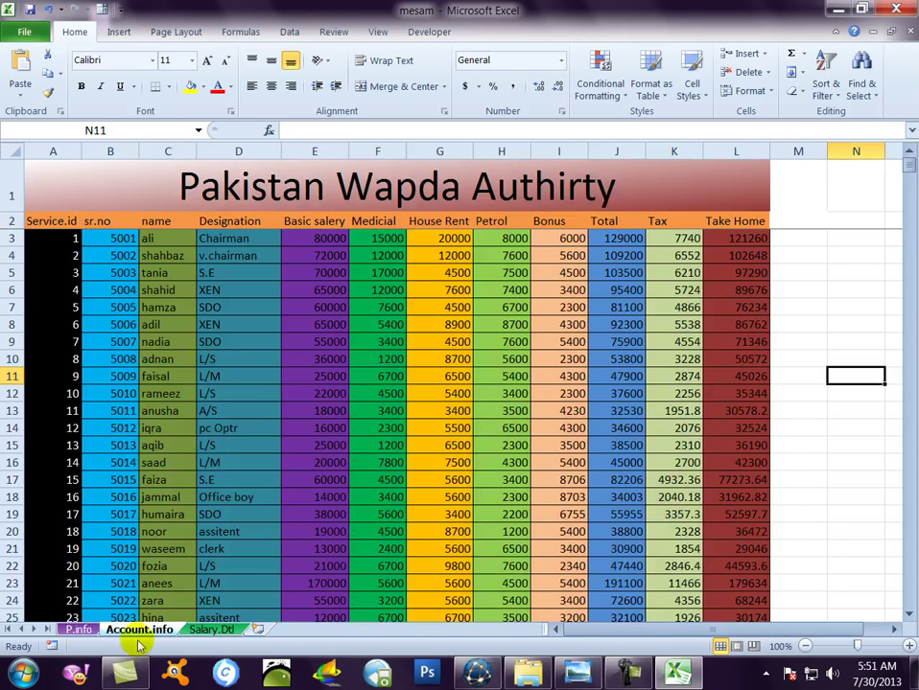
{"action": "left_click", "coordinate": [79, 630]}
{"action": "left_click", "coordinate": [231, 217]}
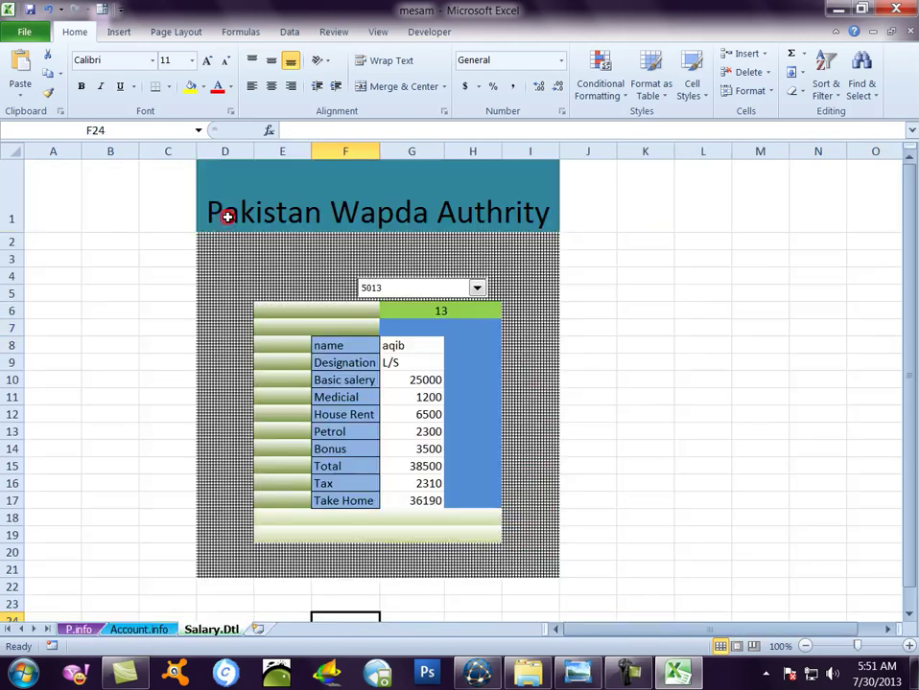
{"action": "left_click", "coordinate": [80, 631]}
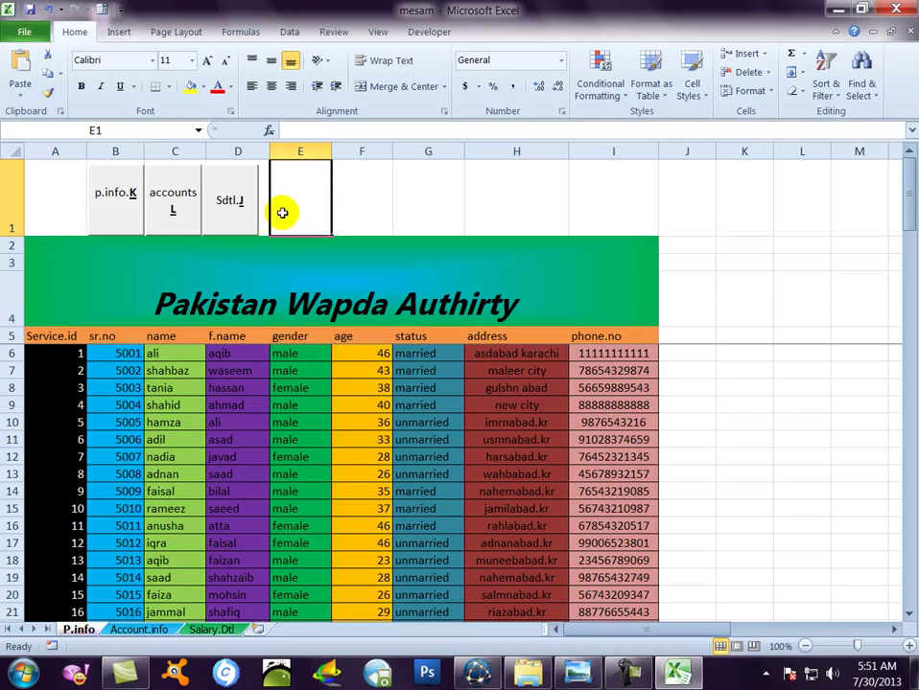
Step: Select the p.info.K, accounts L and Sdtl.J buttons on P.info together and copy them
{"action": "left_click", "coordinate": [94, 201], "text": "ctrl"}
{"action": "left_click", "coordinate": [173, 204], "text": "ctrl"}
{"action": "left_click", "coordinate": [230, 203], "text": "ctrl"}
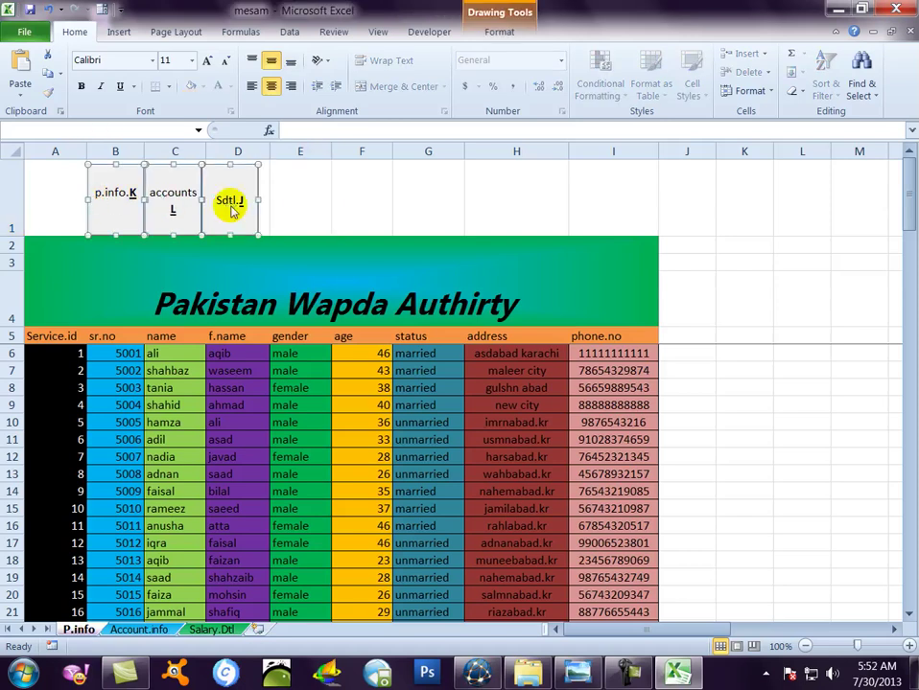
Step: On Account.info, increase the title row's height and insert a tall empty row above it
{"action": "left_click", "coordinate": [148, 630]}
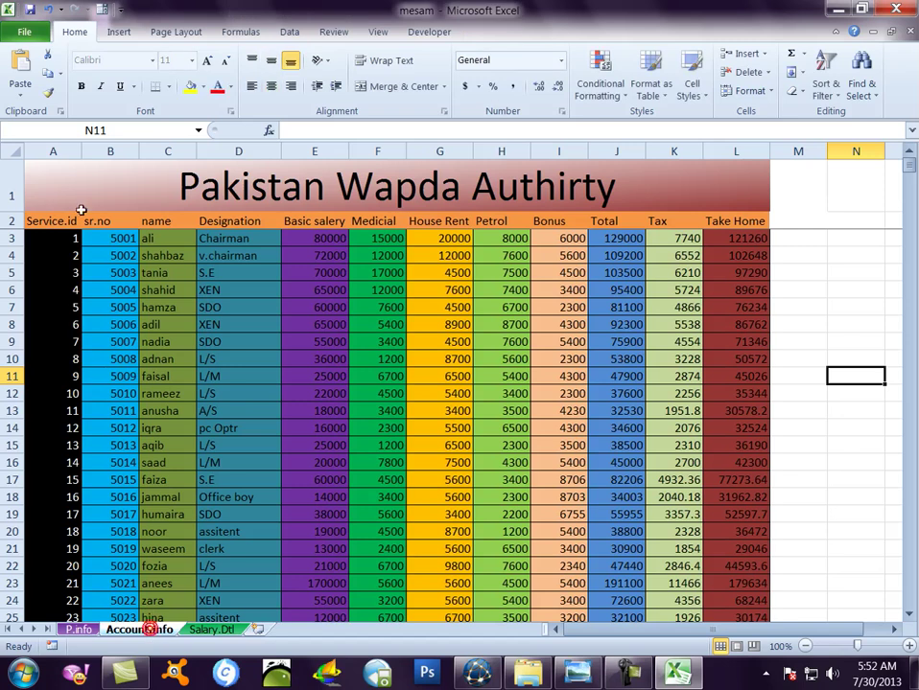
{"action": "left_click_drag", "start_coordinate": [13, 212], "coordinate": [18, 251]}
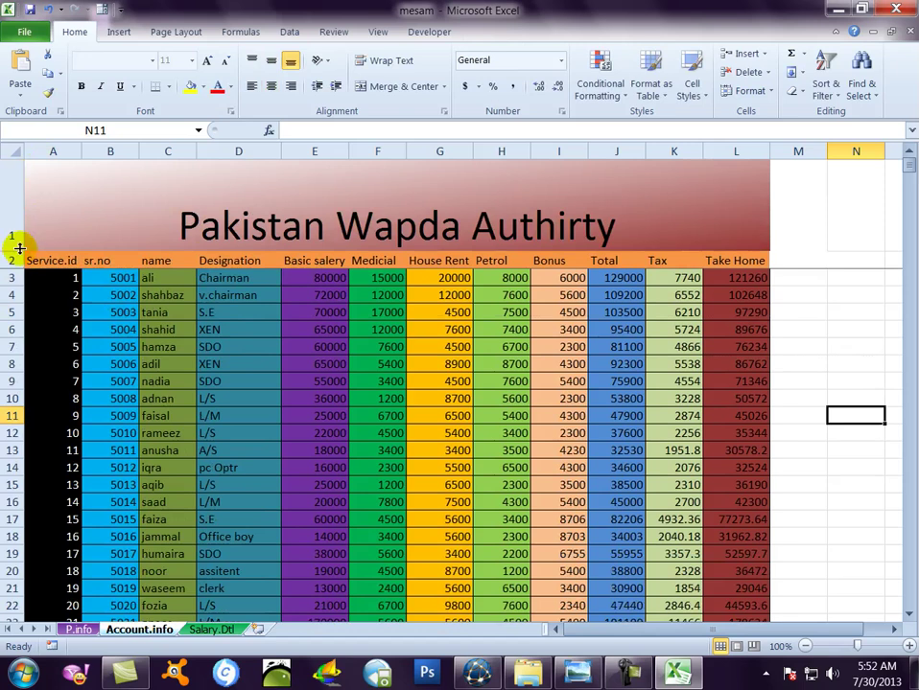
{"action": "right_click", "coordinate": [14, 242]}
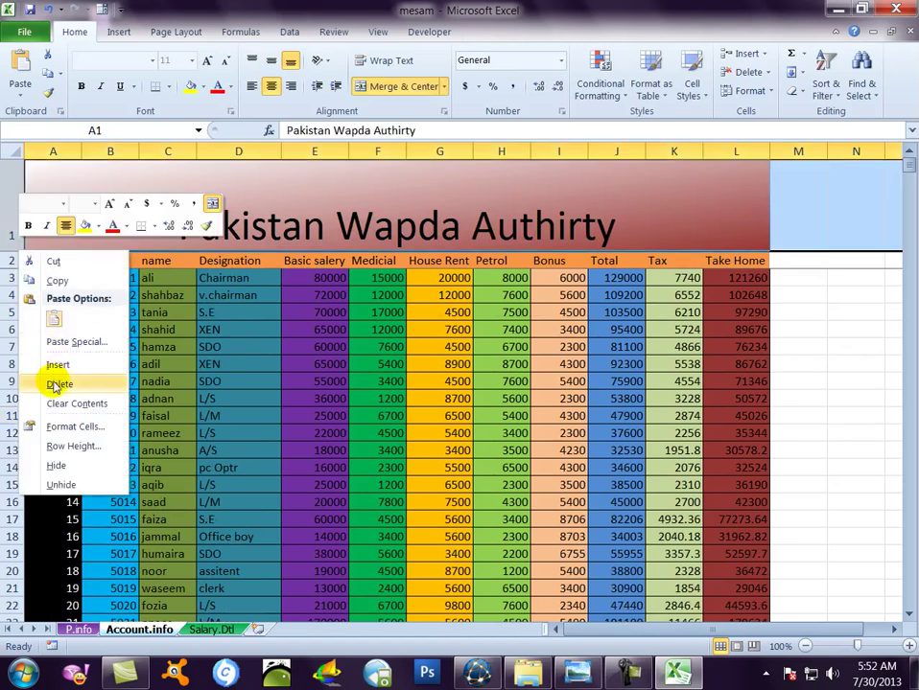
{"action": "left_click", "coordinate": [56, 365]}
{"action": "left_click_drag", "start_coordinate": [14, 175], "coordinate": [14, 314]}
Step: Paste the three buttons at B1 of Account.info, reduce row 1's height to fit them, and deselect the buttons
{"action": "left_click", "coordinate": [109, 238]}
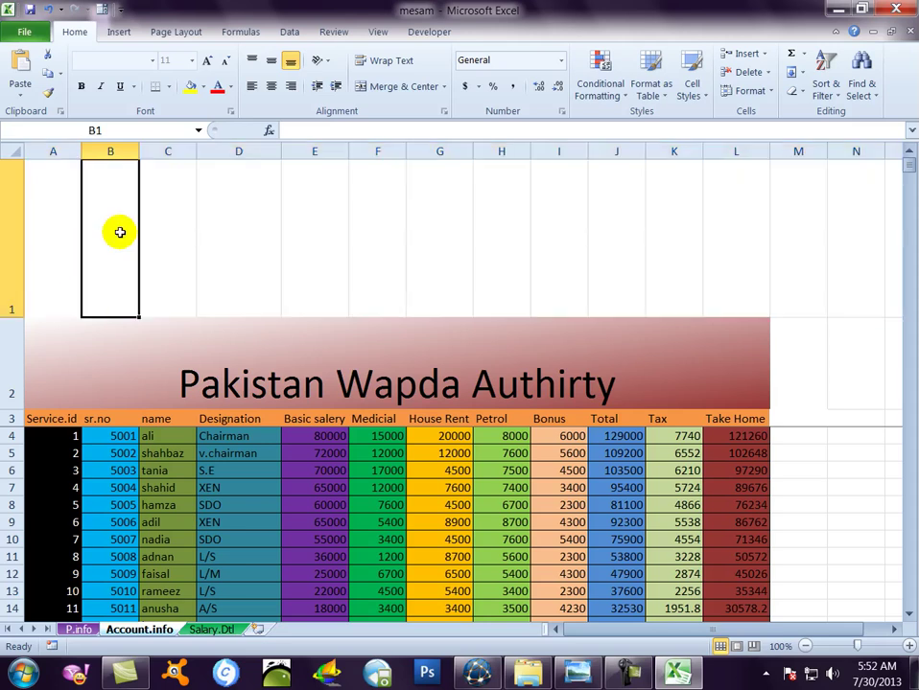
{"action": "key", "text": "ctrl+v"}
{"action": "left_click_drag", "start_coordinate": [12, 316], "coordinate": [20, 235]}
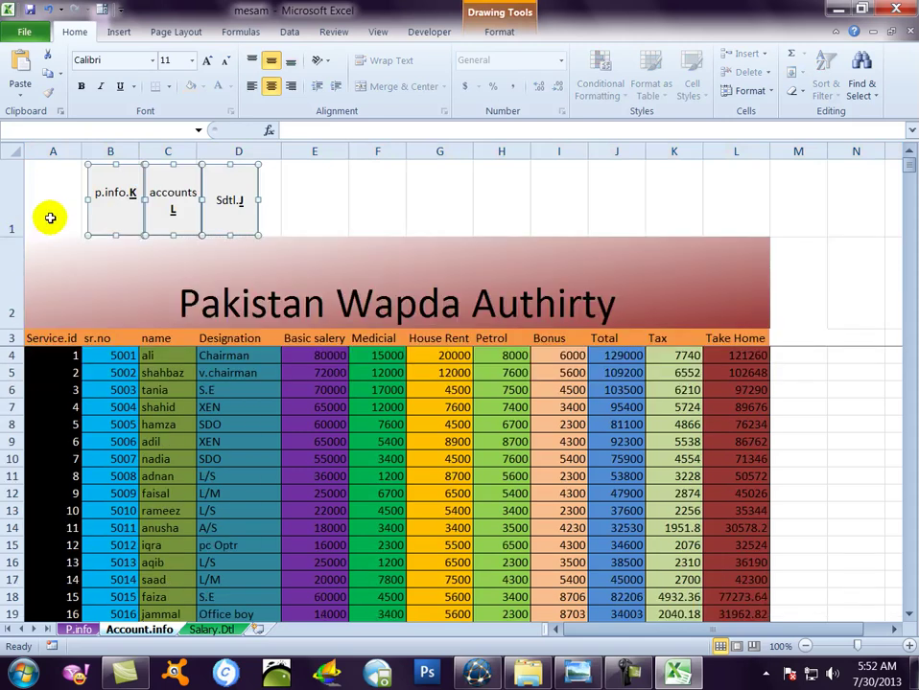
{"action": "left_click", "coordinate": [50, 216]}
{"action": "left_click", "coordinate": [278, 205]}
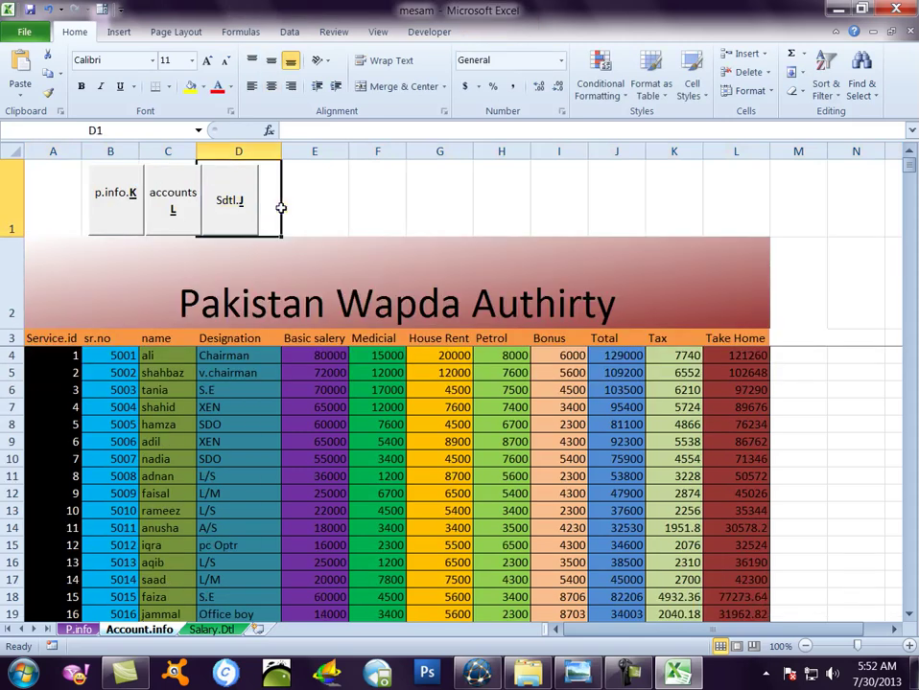
{"action": "left_click", "coordinate": [302, 207]}
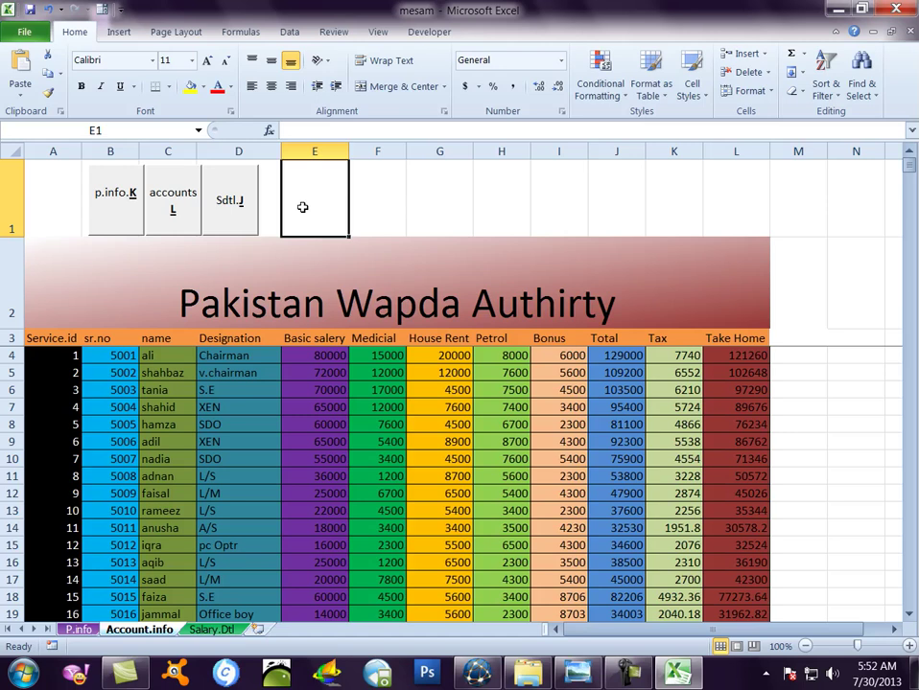
Step: On Salary.Dtl, insert an empty row above the title row and increase its height to make room for buttons
{"action": "left_click", "coordinate": [201, 630]}
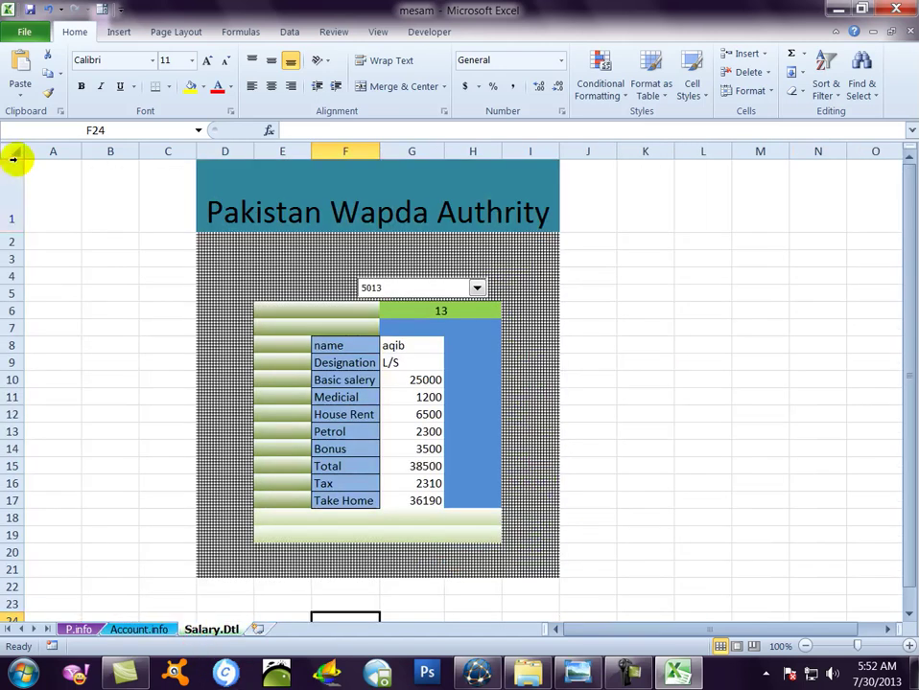
{"action": "right_click", "coordinate": [13, 231]}
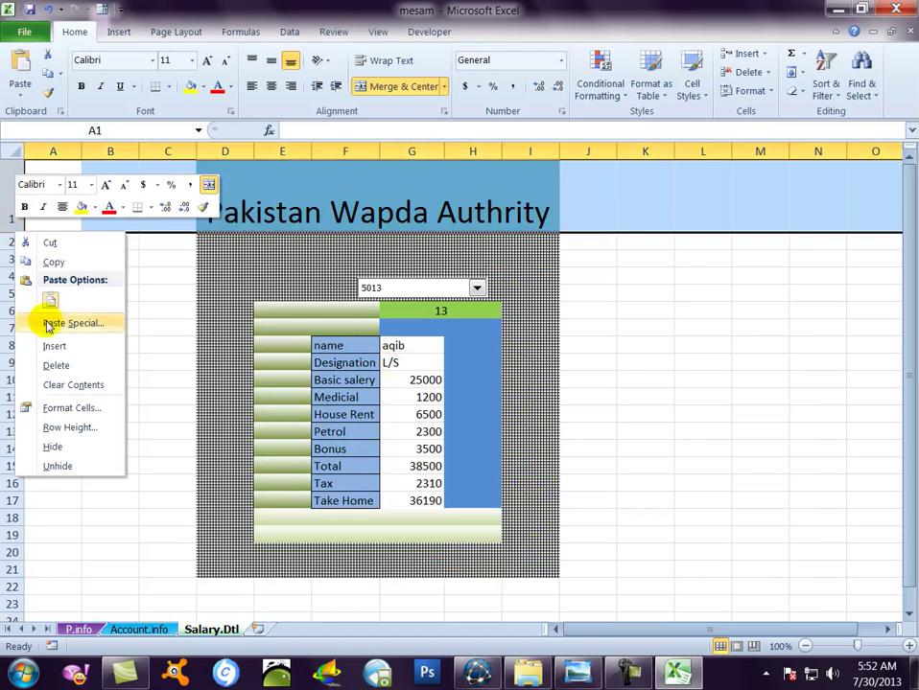
{"action": "key", "text": "Escape"}
{"action": "left_click_drag", "start_coordinate": [16, 175], "coordinate": [22, 263]}
Step: Paste the three buttons at B1 of Salary.Dtl, reduce row 1's height to fit them, and deselect the buttons
{"action": "left_click", "coordinate": [106, 205]}
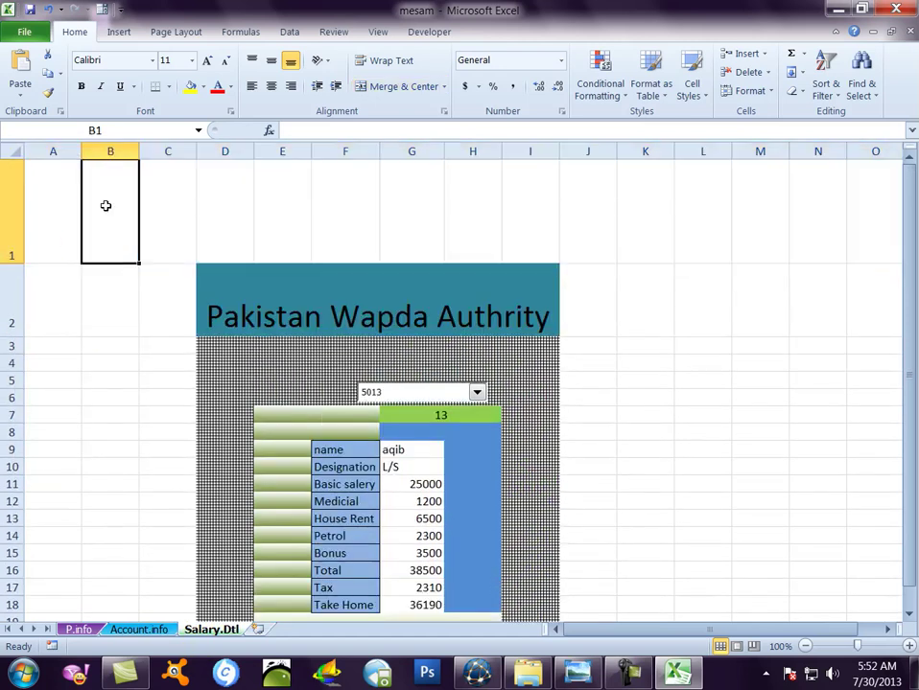
{"action": "key", "text": "ctrl+v"}
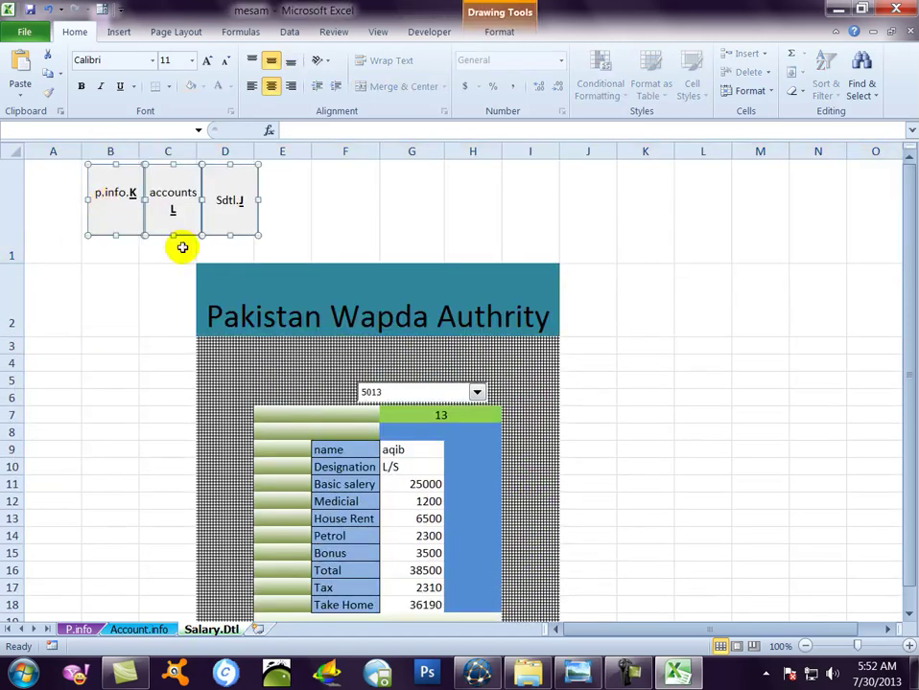
{"action": "left_click_drag", "start_coordinate": [16, 260], "coordinate": [18, 238]}
{"action": "left_click", "coordinate": [54, 205]}
{"action": "left_click", "coordinate": [272, 214]}
Step: Use the pasted buttons to go through Account.info back to P.info, and deselect the three original buttons there
{"action": "left_click", "coordinate": [187, 202]}
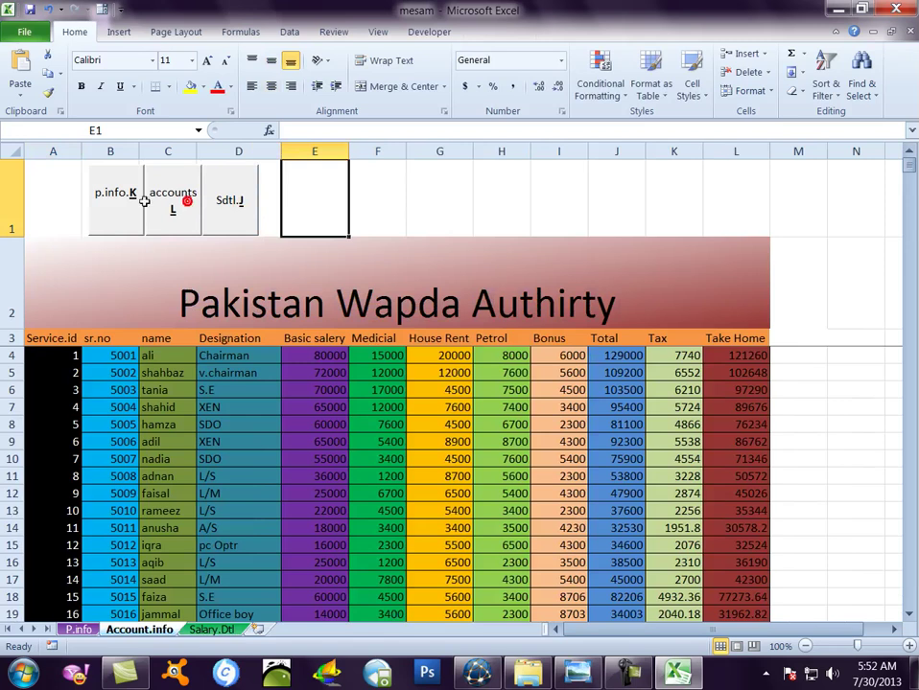
{"action": "left_click", "coordinate": [139, 198]}
{"action": "left_click", "coordinate": [141, 200]}
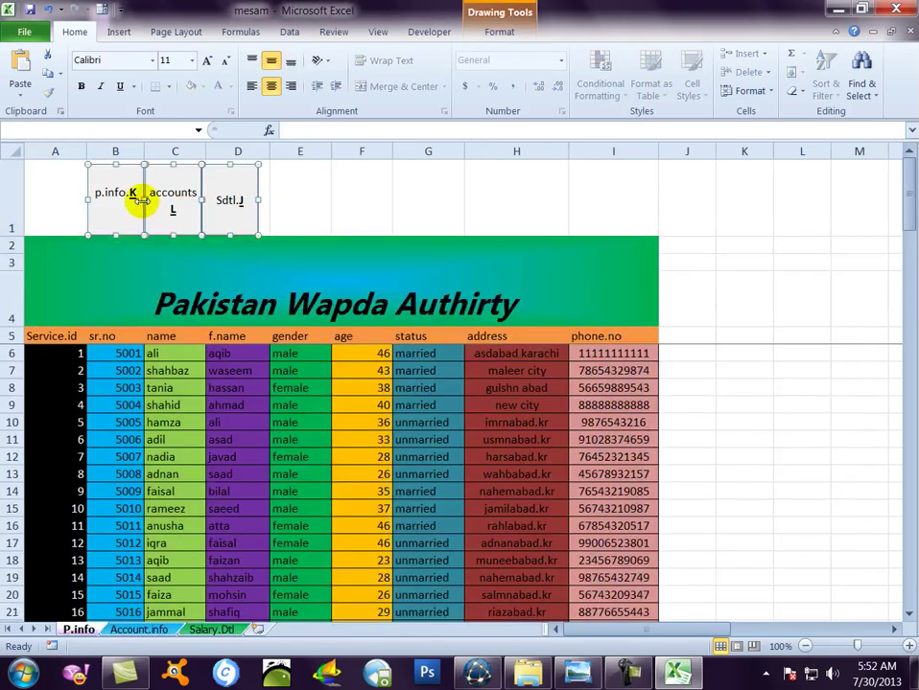
{"action": "left_click", "coordinate": [68, 202]}
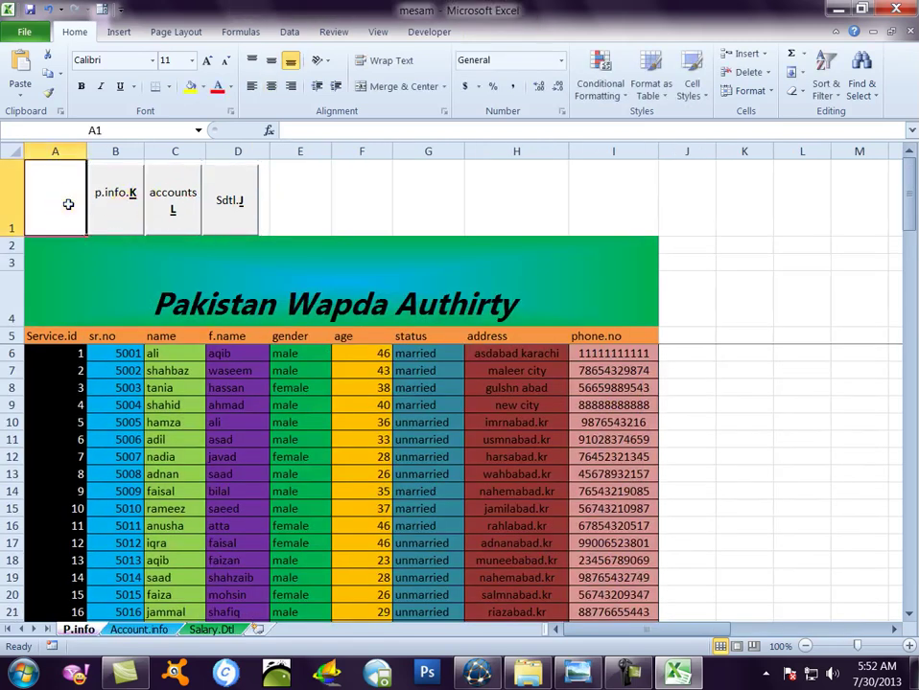
{"action": "left_click", "coordinate": [323, 200]}
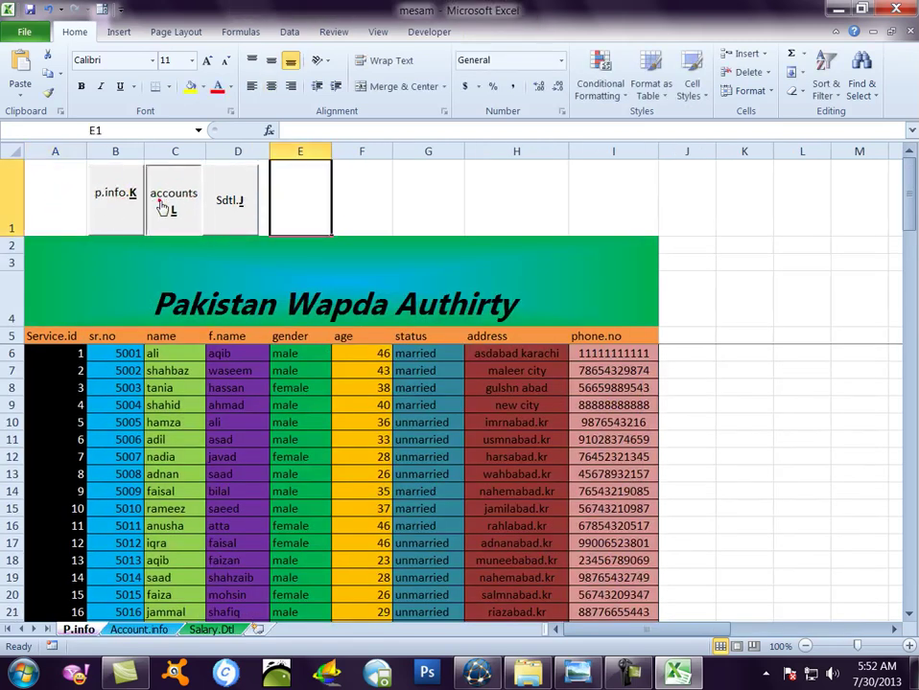
Step: Test the accounts, Sdtl and p.info buttons on all three sheets by switching repeatedly between them, finishing on Salary.Dtl
{"action": "left_click", "coordinate": [161, 202]}
{"action": "left_click", "coordinate": [217, 206]}
{"action": "left_click", "coordinate": [173, 203]}
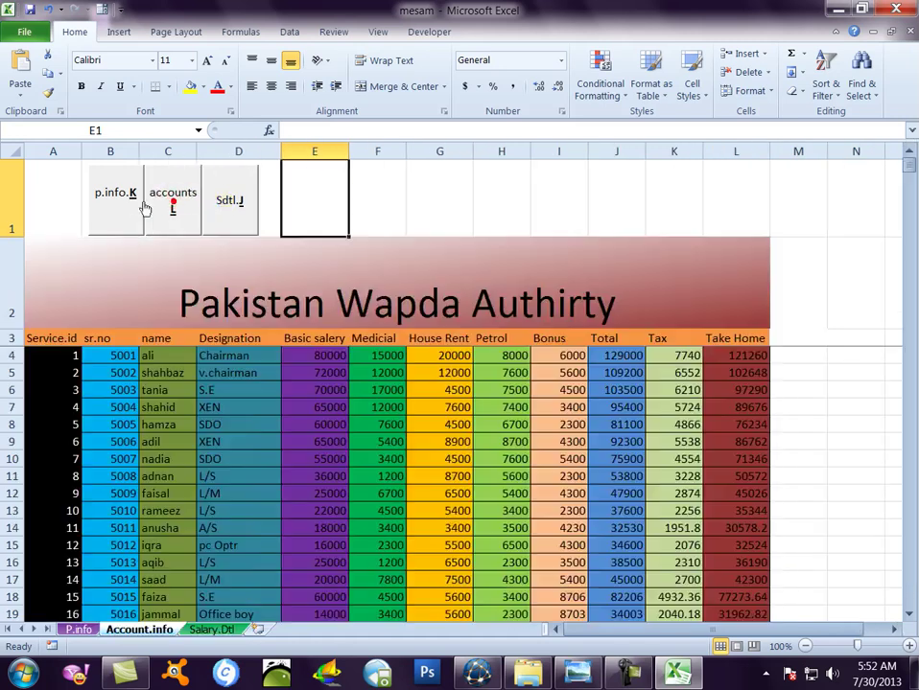
{"action": "left_click", "coordinate": [124, 202]}
{"action": "left_click", "coordinate": [172, 202]}
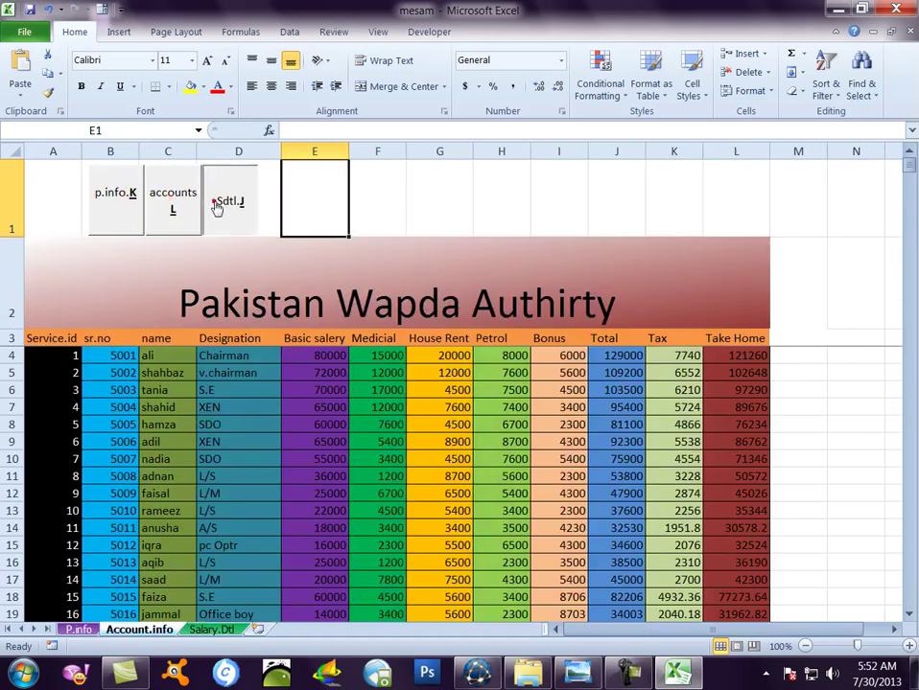
{"action": "left_click", "coordinate": [226, 200]}
{"action": "left_click", "coordinate": [172, 203]}
{"action": "left_click", "coordinate": [133, 197]}
{"action": "left_click", "coordinate": [170, 203]}
{"action": "left_click", "coordinate": [239, 206]}
{"action": "left_click", "coordinate": [173, 204]}
{"action": "left_click", "coordinate": [120, 199]}
{"action": "left_click", "coordinate": [173, 206]}
{"action": "left_click", "coordinate": [217, 214]}
{"action": "left_click_drag", "start_coordinate": [408, 158], "coordinate": [462, 668]}
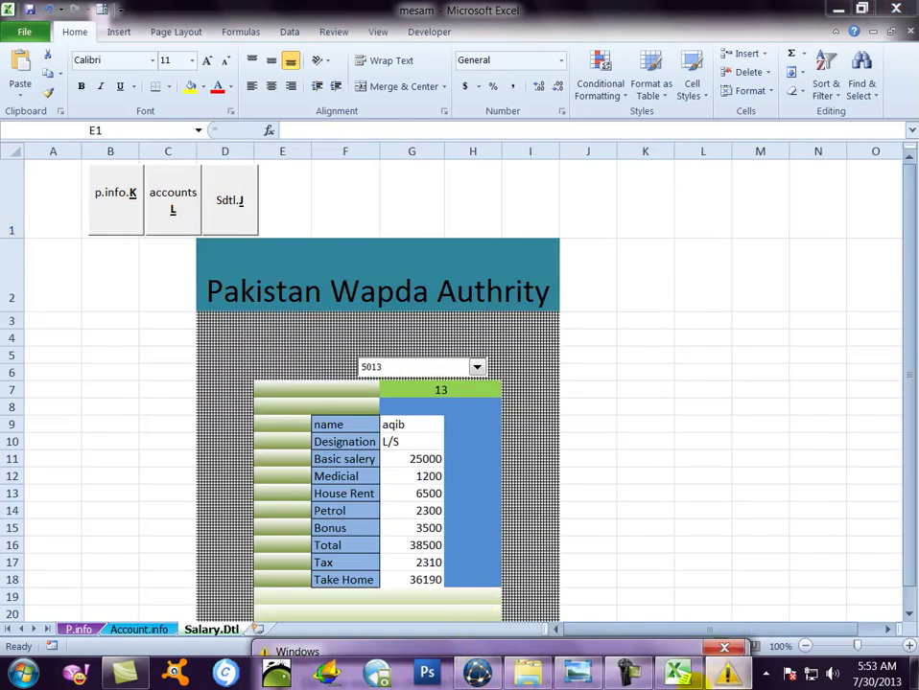
{"action": "left_click", "coordinate": [638, 677]}
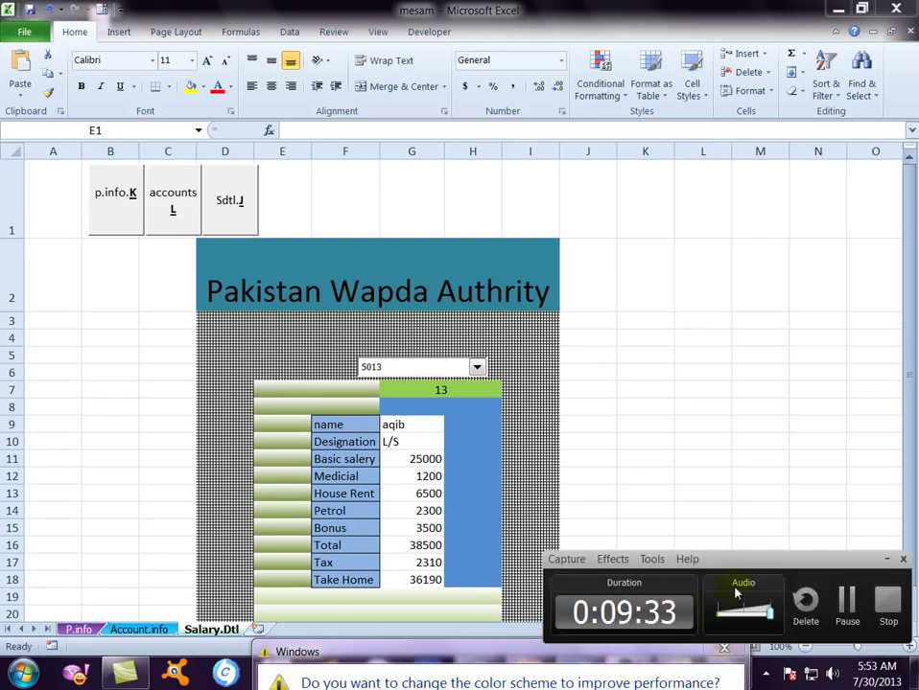
{"action": "left_click_drag", "start_coordinate": [820, 560], "coordinate": [785, 560]}
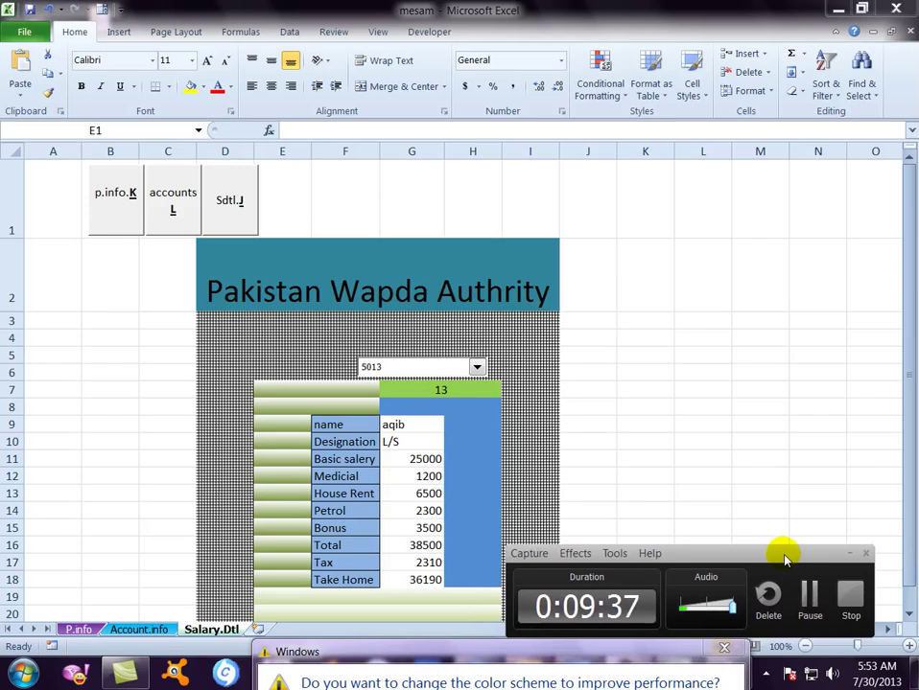